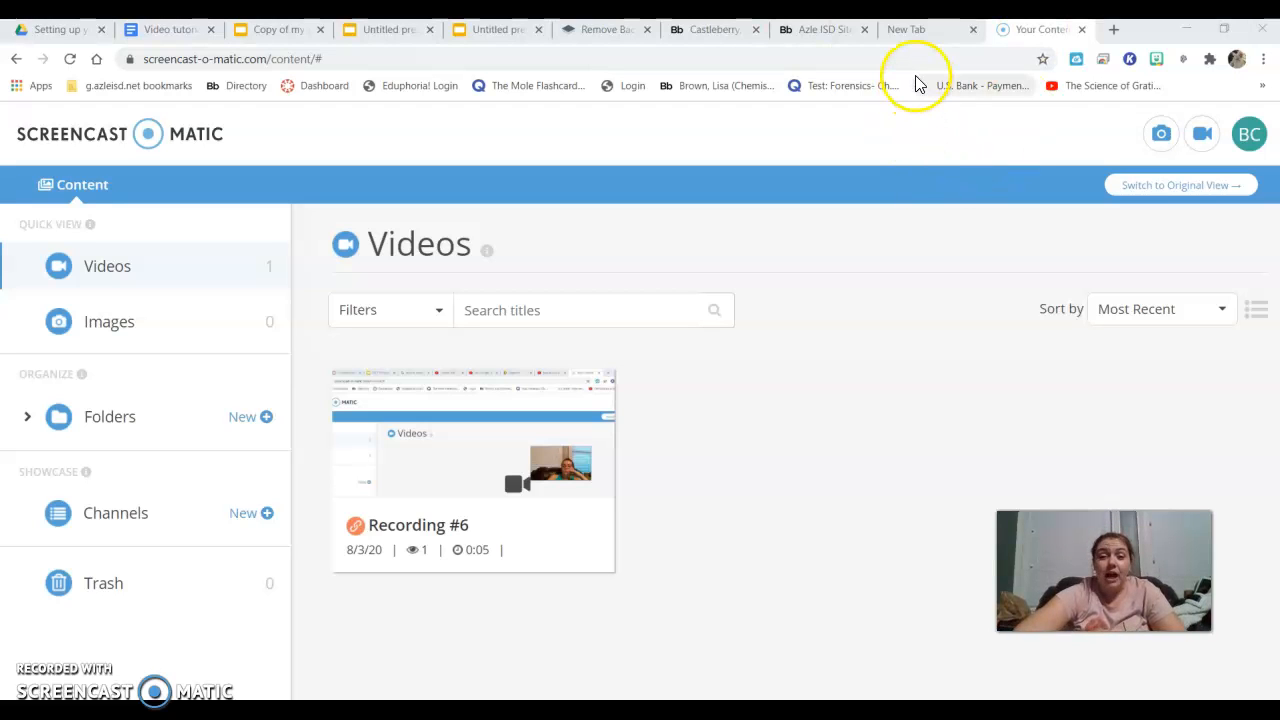
Step: Close the Teacher Information page editor in the section workspace and view the teacher's public web page
{"action": "left_click", "coordinate": [829, 38]}
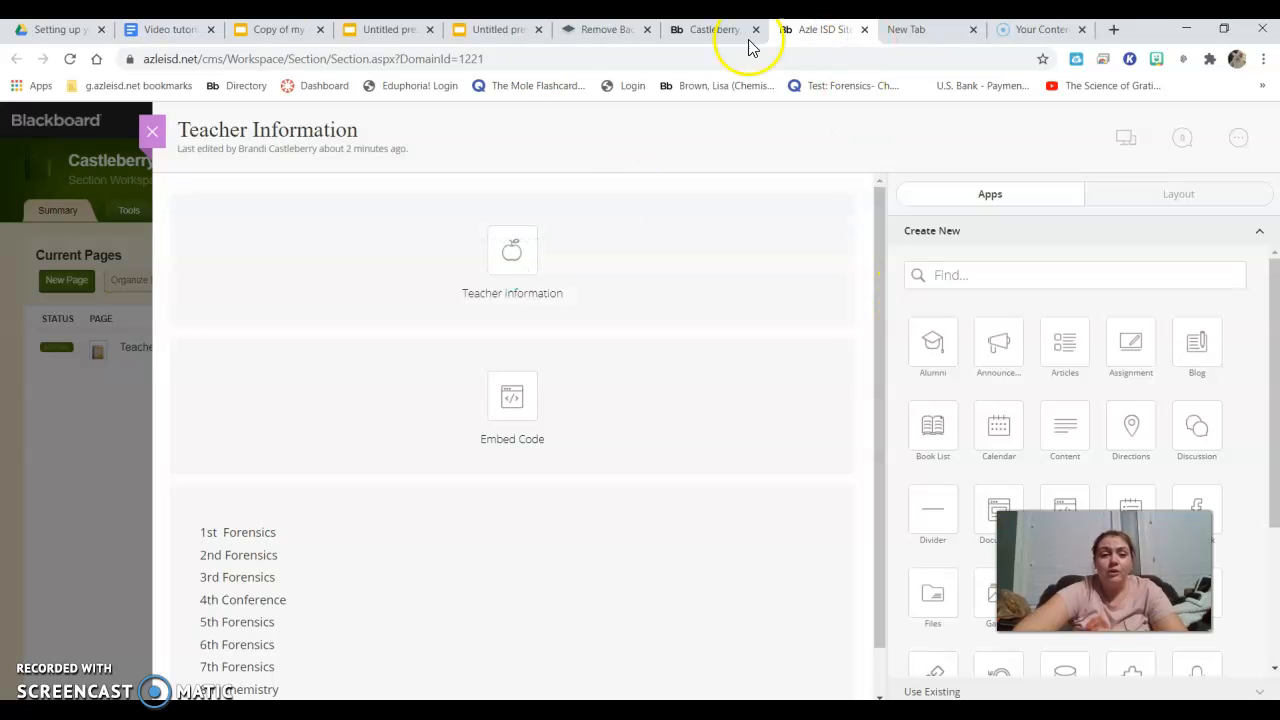
{"action": "left_click", "coordinate": [152, 131]}
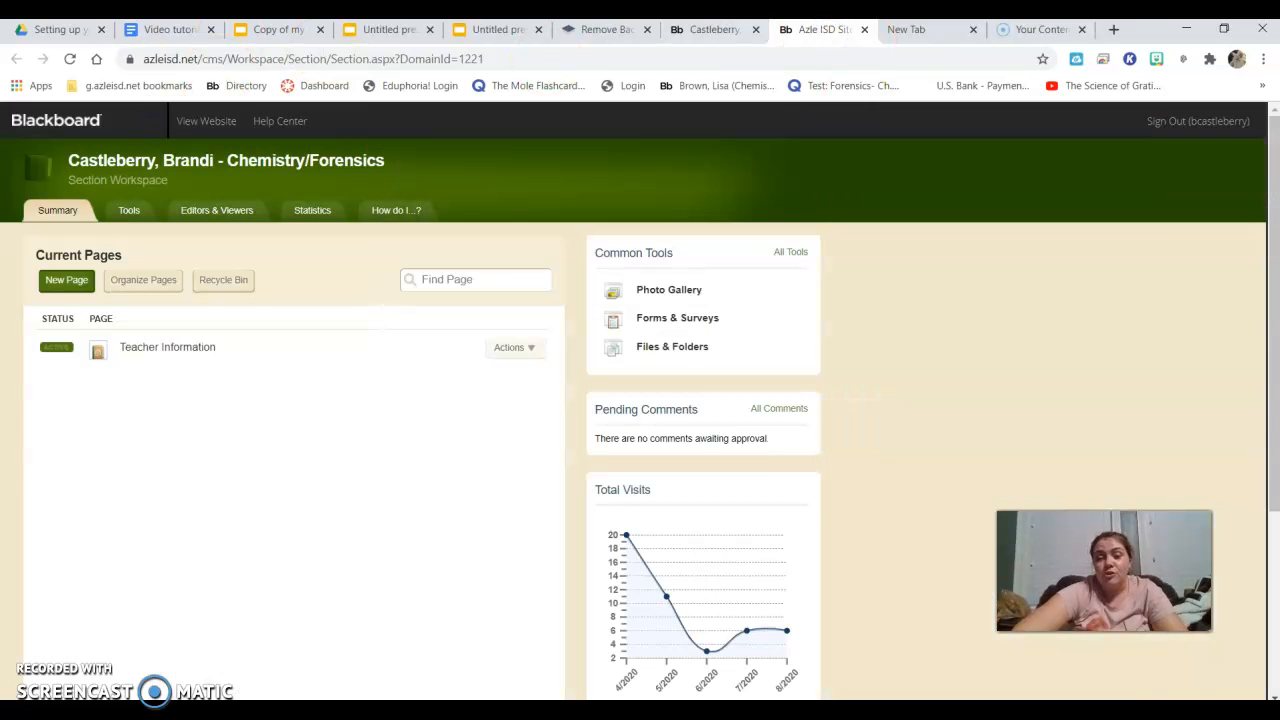
{"action": "left_click", "coordinate": [712, 30]}
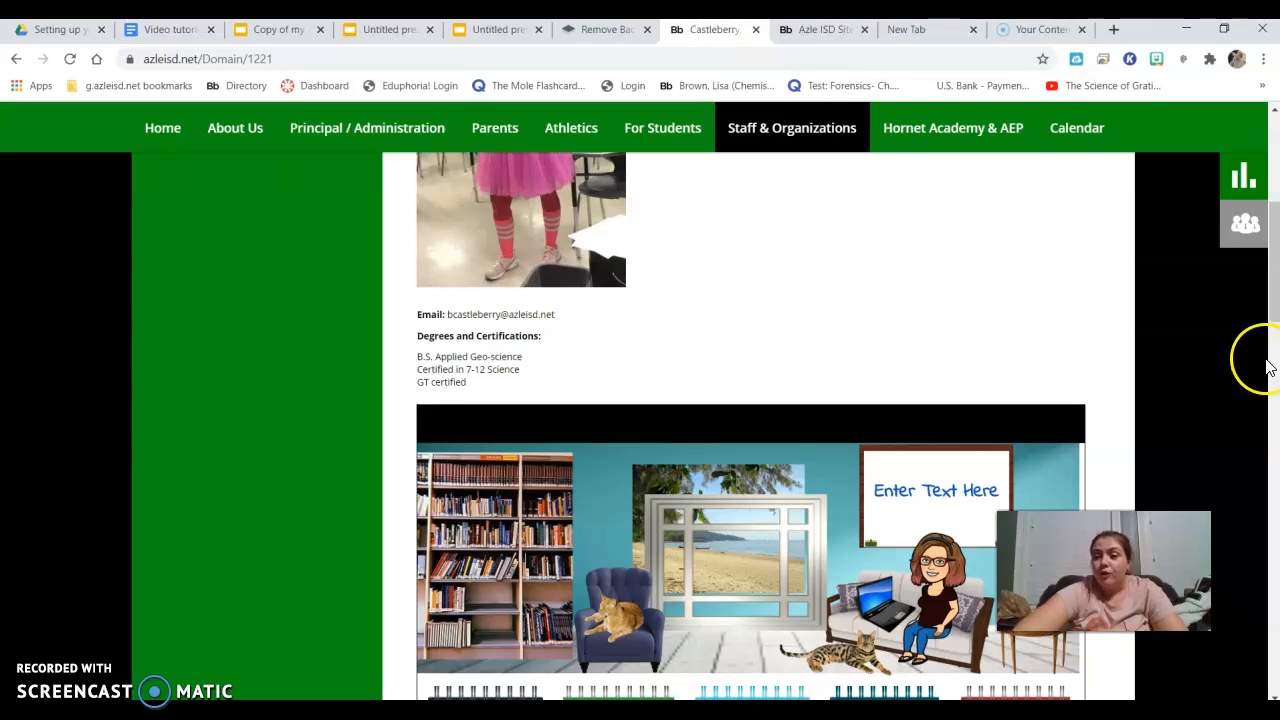
{"action": "left_click_drag", "start_coordinate": [1276, 270], "coordinate": [1278, 165]}
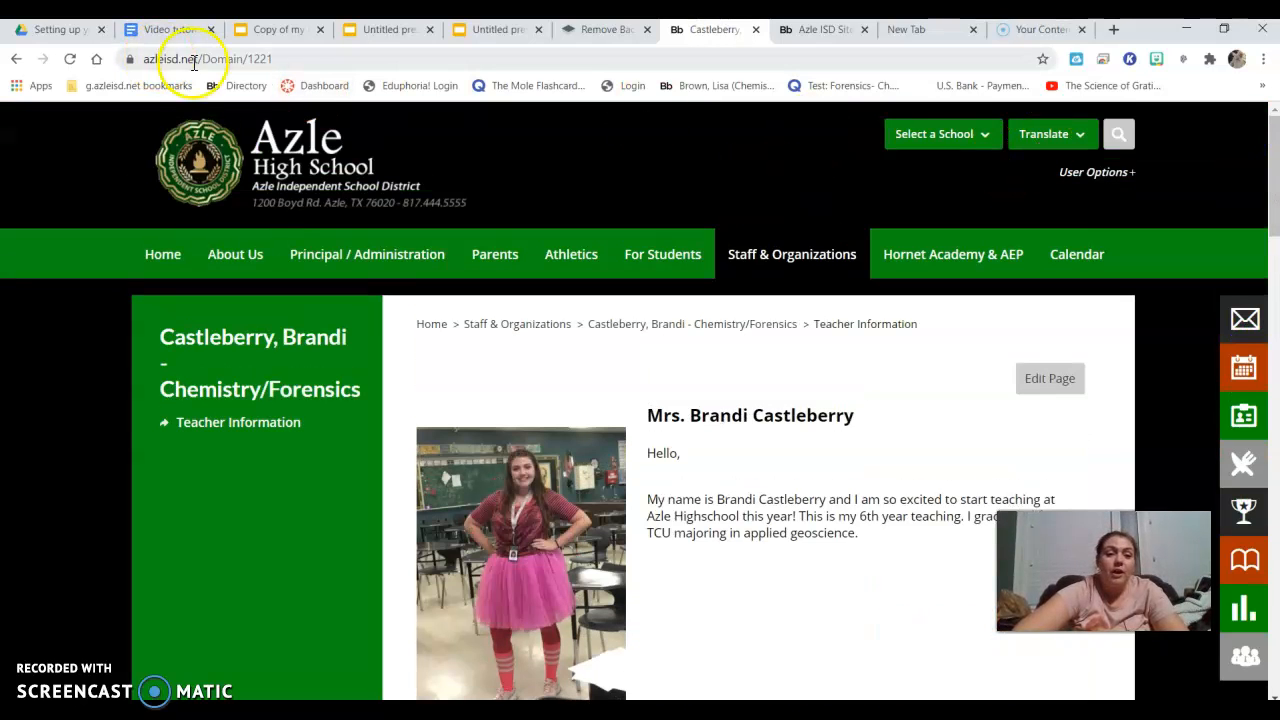
Step: Try to open the district website at the bare address azleisd.net and reload it
{"action": "left_click", "coordinate": [281, 56]}
{"action": "key", "text": "BackSpace"}
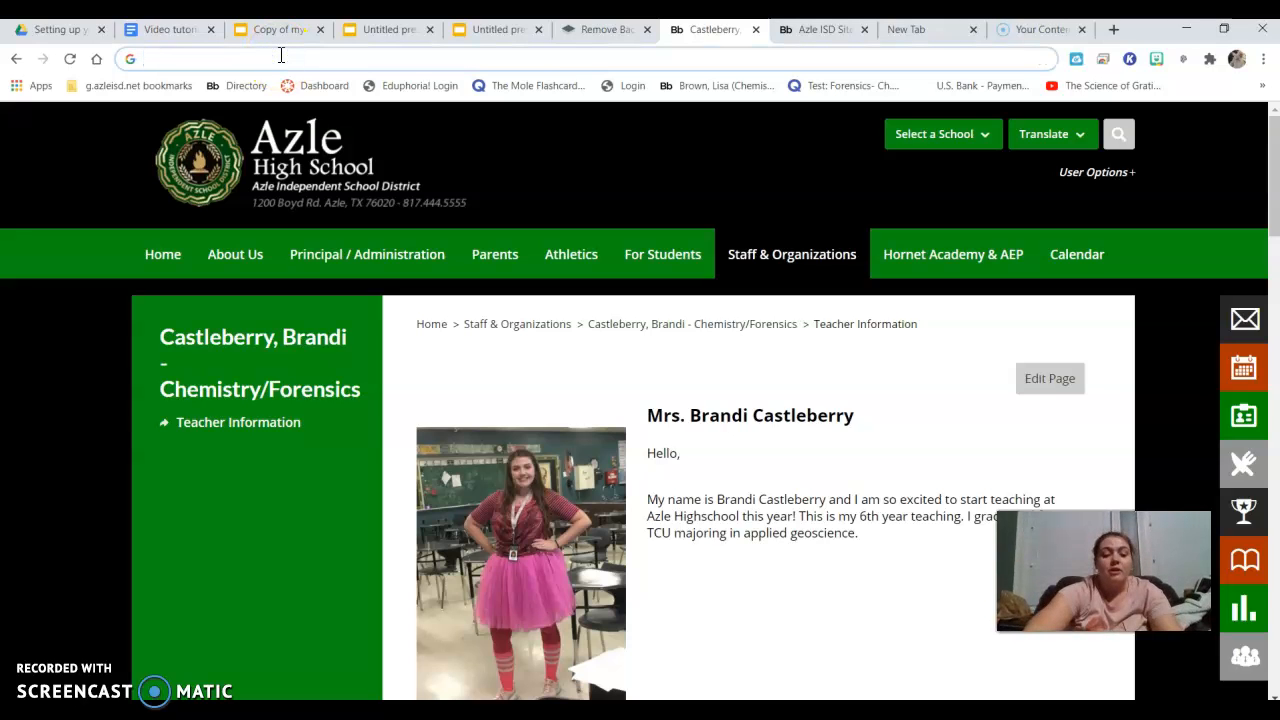
{"action": "type", "text": "azleisd"}
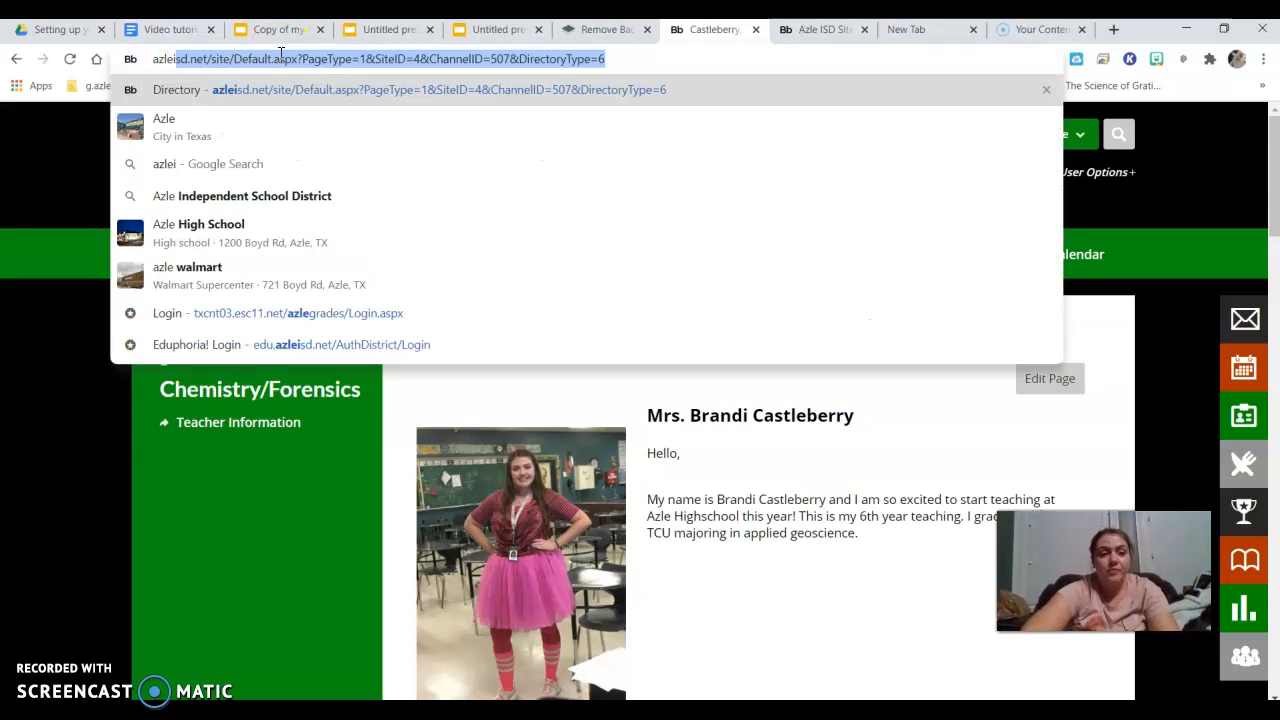
{"action": "type", "text": ".net"}
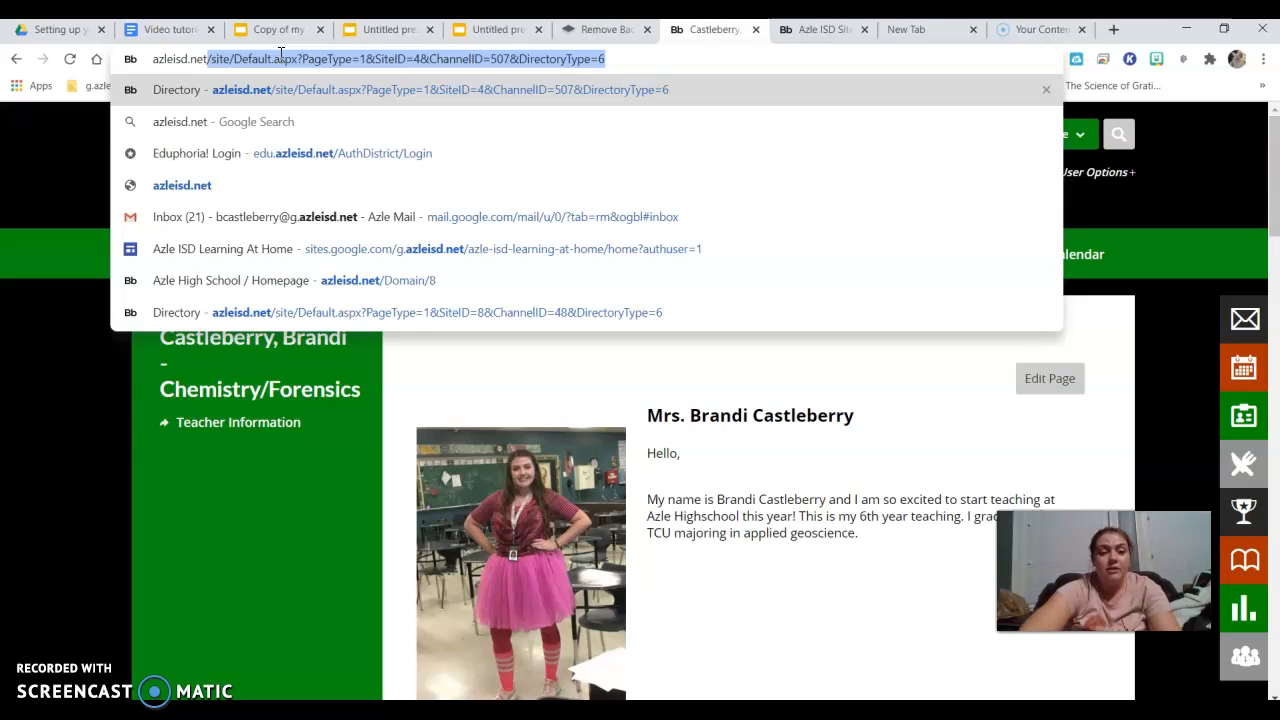
{"action": "left_click", "coordinate": [281, 56]}
{"action": "left_click_drag", "start_coordinate": [644, 56], "coordinate": [212, 60]}
{"action": "key", "text": "BackSpace"}
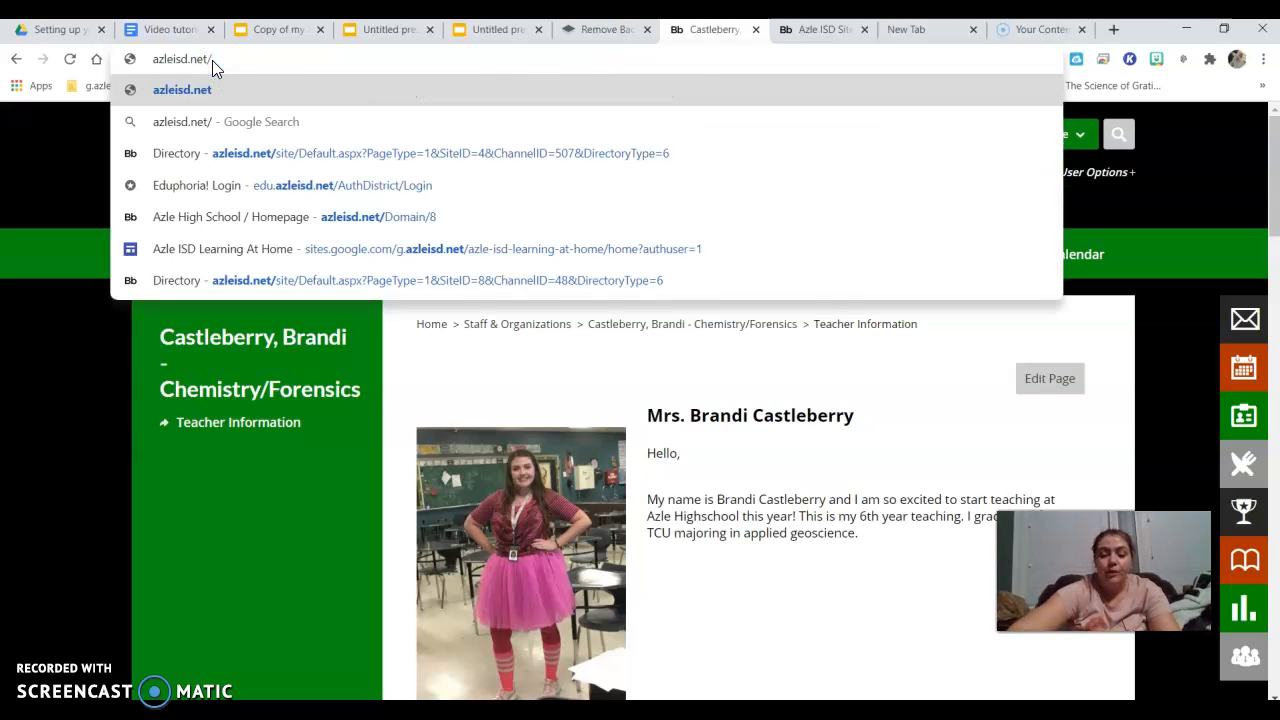
{"action": "key", "text": "Return"}
{"action": "left_click", "coordinate": [432, 470]}
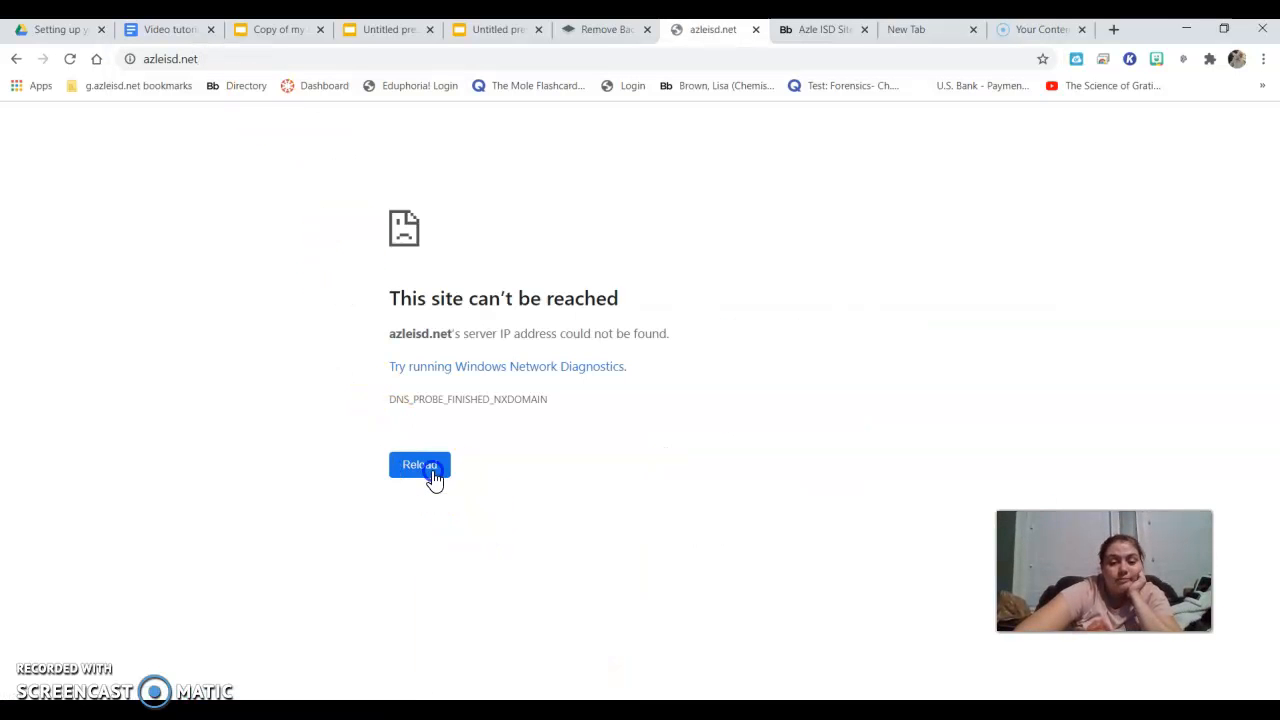
Step: Open the Azle ISD Staff Directory page using the saved azleisd.net/site/Default.aspx address
{"action": "left_click", "coordinate": [235, 58]}
{"action": "key", "text": "BackSpace"}
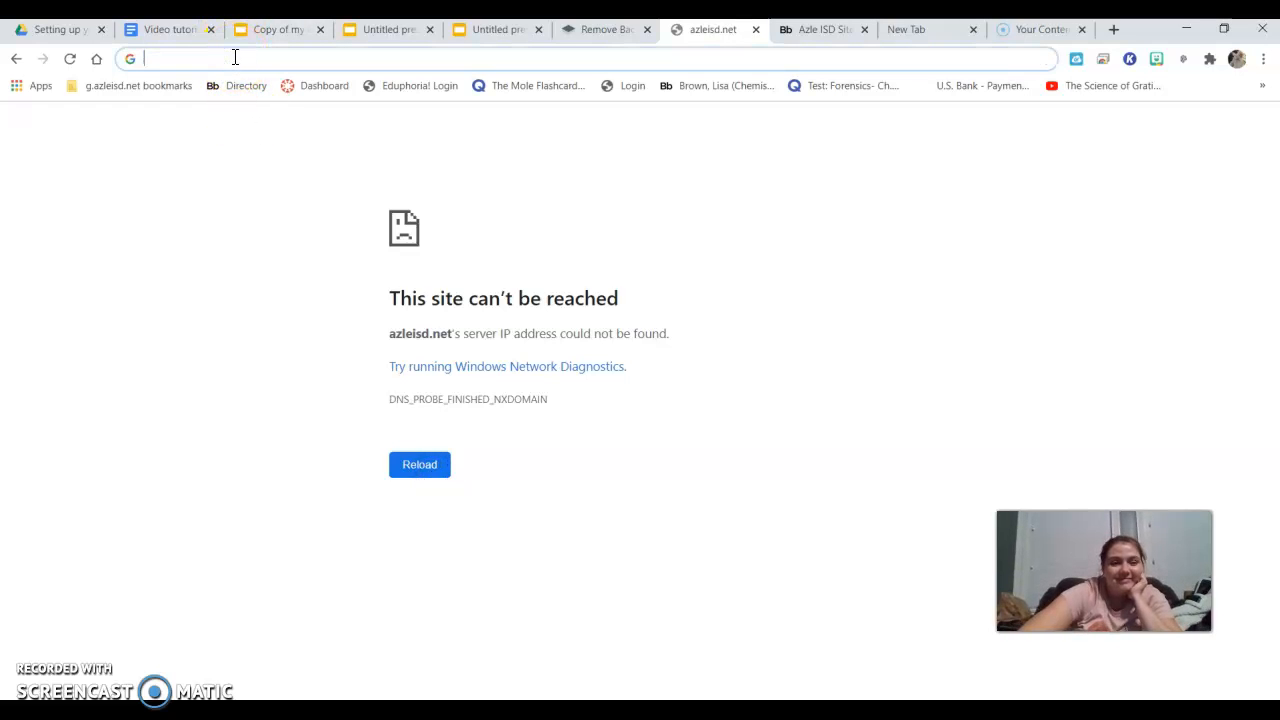
{"action": "type", "text": "azleisd.net/site/Default.aspx?PageType=1&SiteID=4&ChannelID=507&DirectoryType=6"}
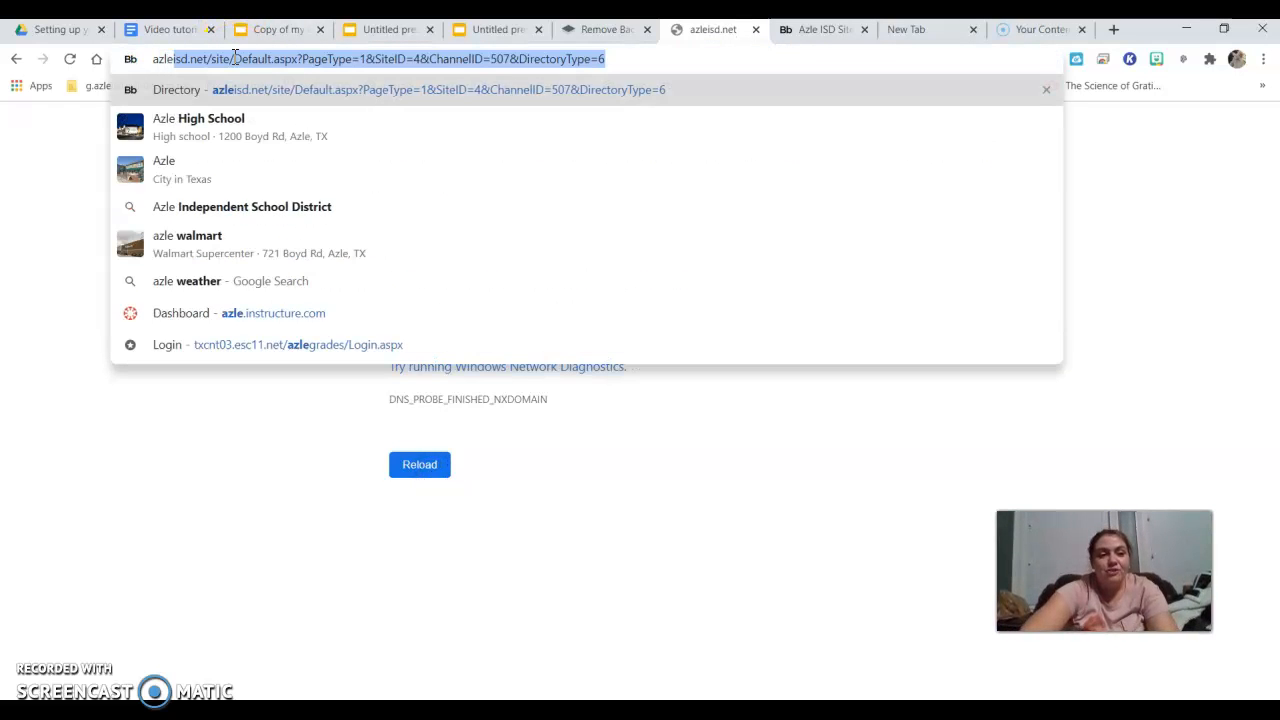
{"action": "key", "text": "Return"}
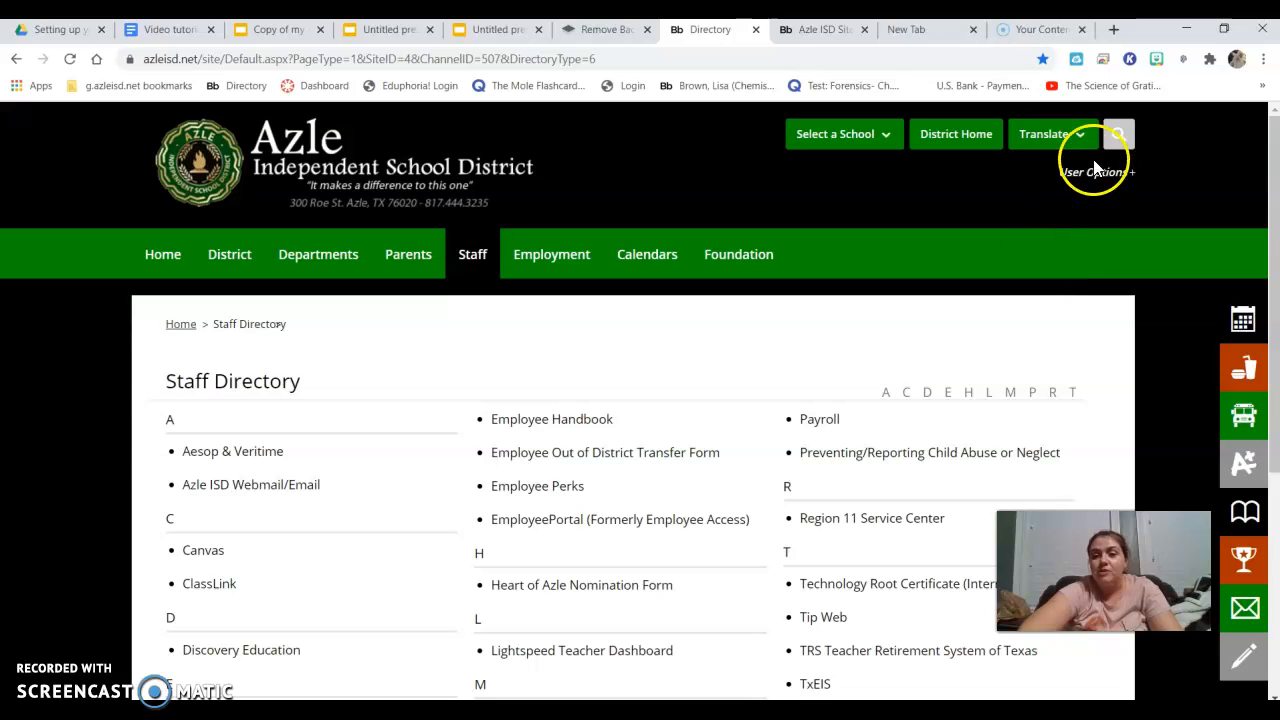
Step: Open the Chemistry/Forensics section workspace through the district website's user options
{"action": "left_click", "coordinate": [1097, 178]}
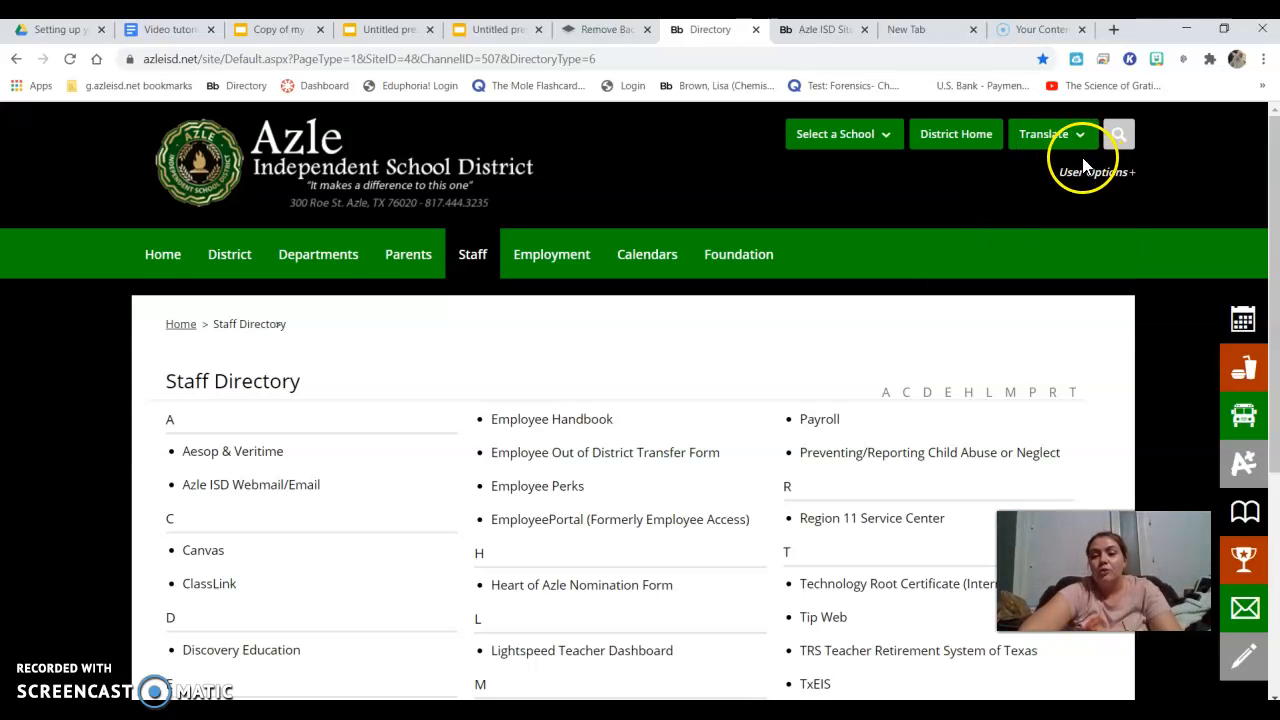
{"action": "left_click", "coordinate": [1083, 175]}
{"action": "left_click", "coordinate": [991, 227]}
{"action": "left_click", "coordinate": [1122, 165]}
{"action": "left_click", "coordinate": [1018, 220]}
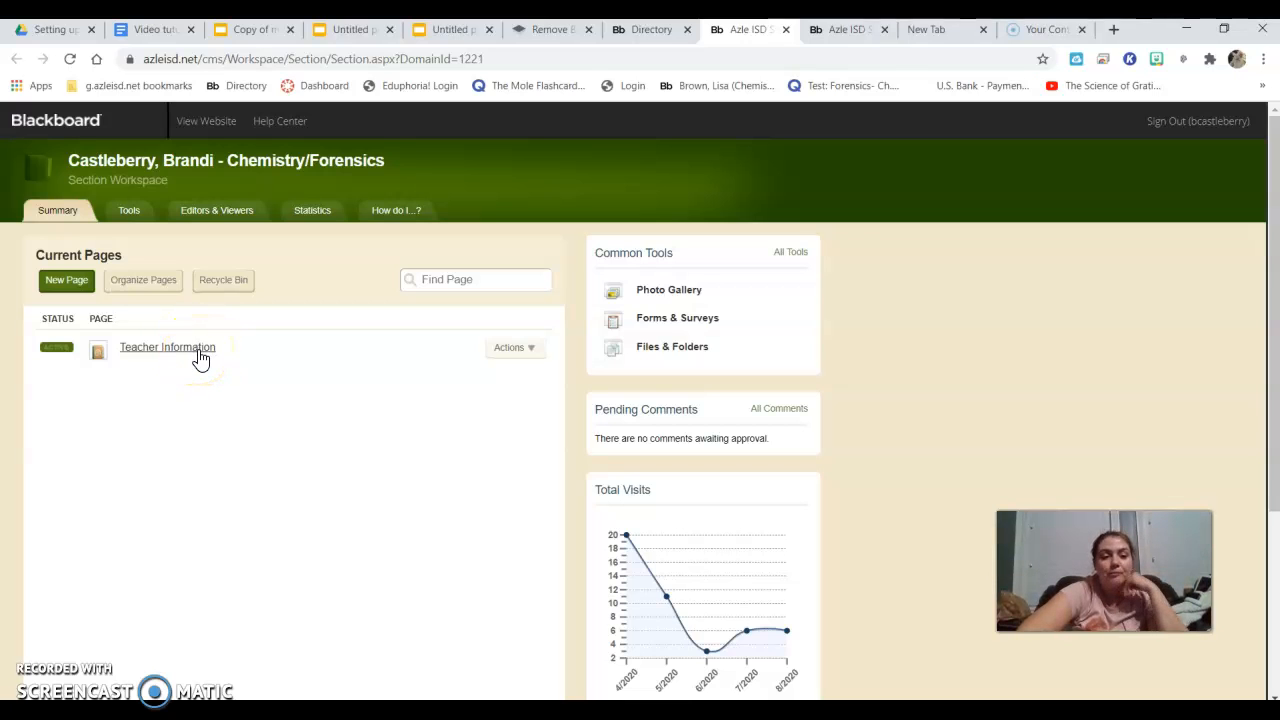
Step: Open the Teacher Information page for editing, save the Teacher information app's About Me details and close that app
{"action": "left_click", "coordinate": [166, 355]}
{"action": "left_click", "coordinate": [512, 275]}
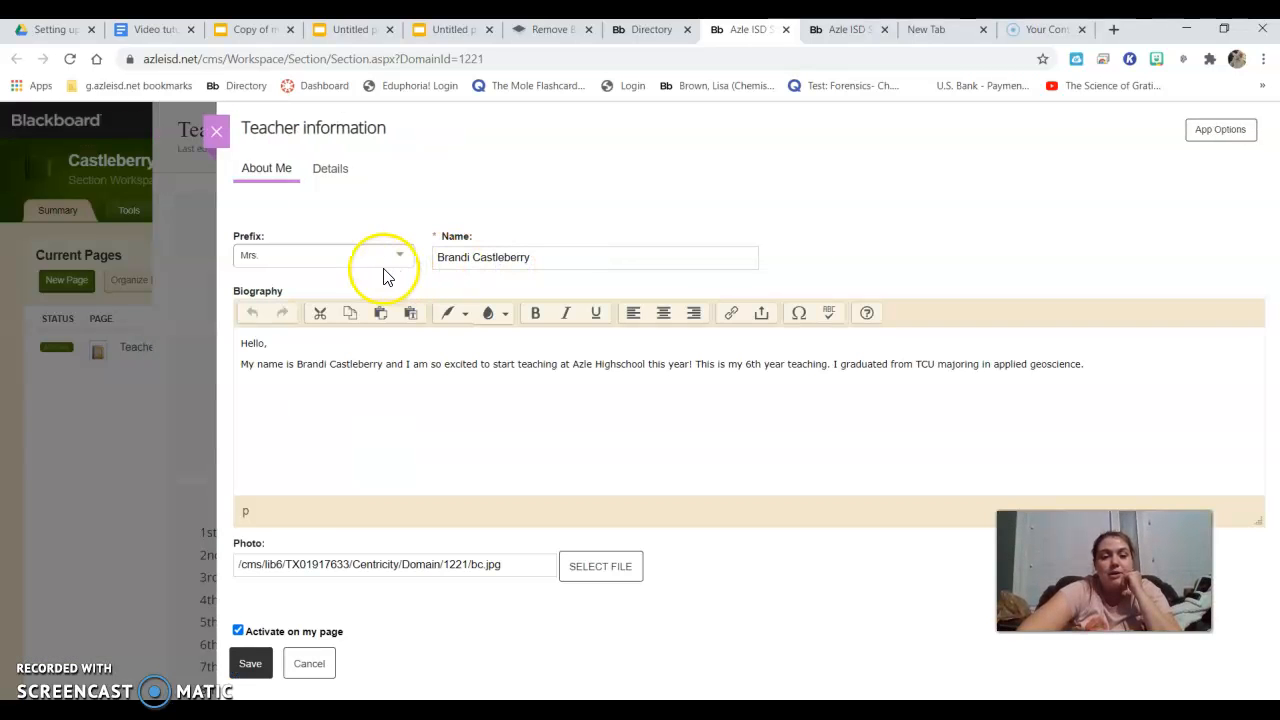
{"action": "left_click", "coordinate": [1094, 366]}
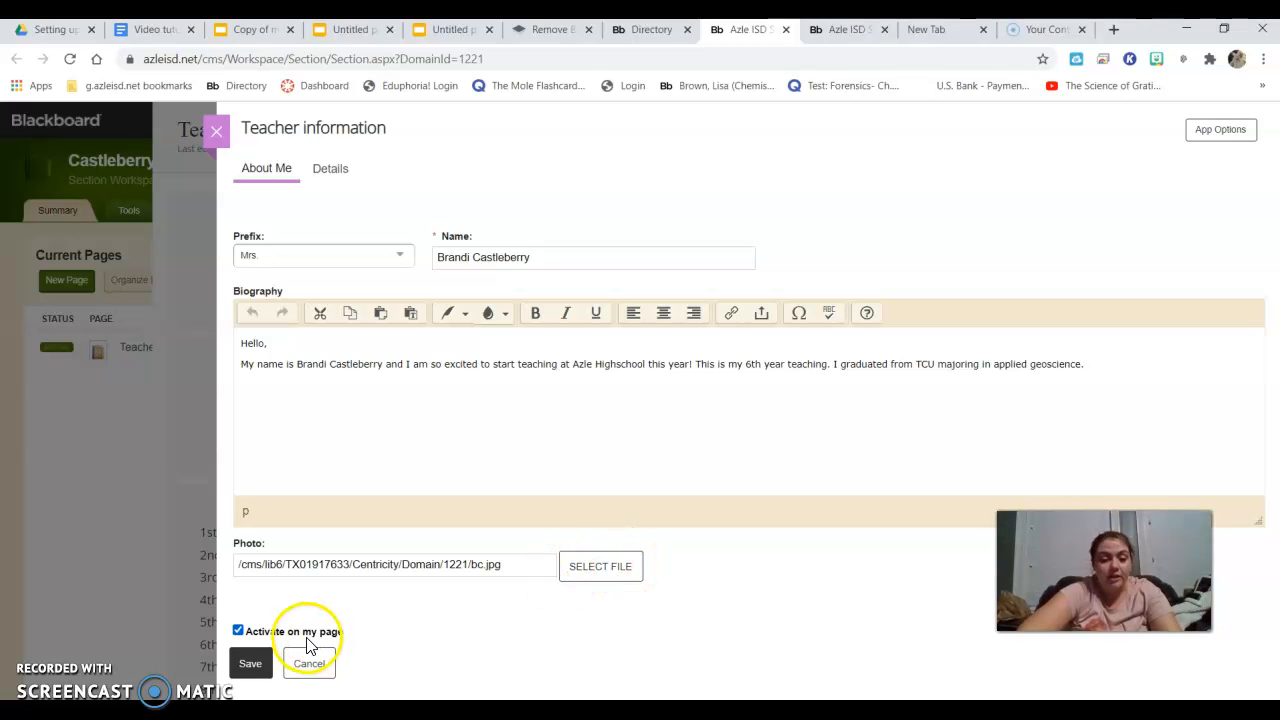
{"action": "left_click", "coordinate": [250, 666]}
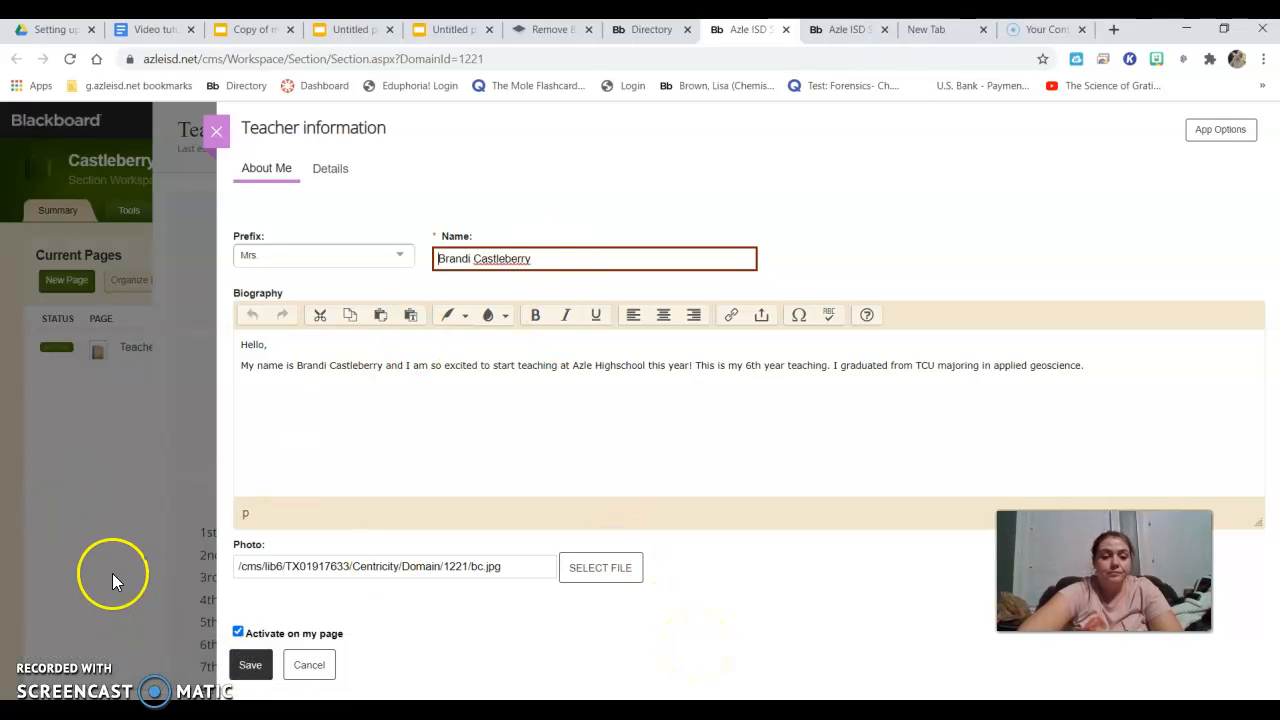
{"action": "left_click", "coordinate": [108, 548]}
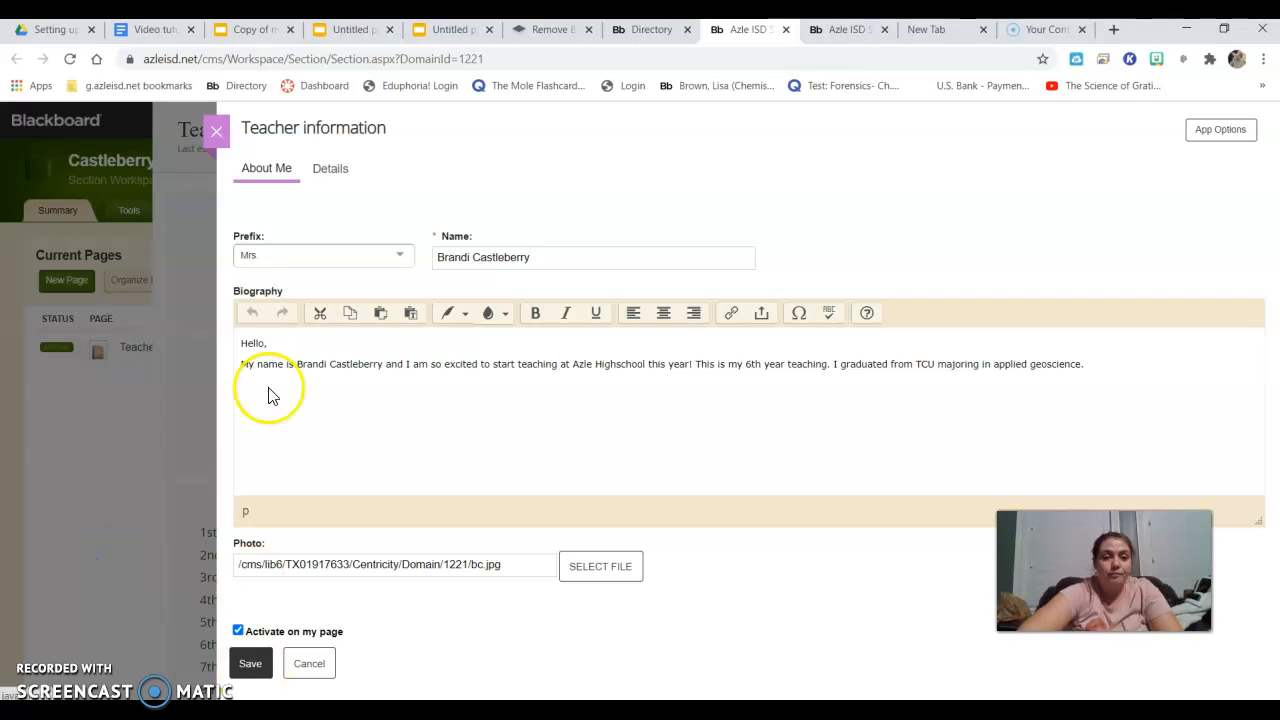
{"action": "left_click", "coordinate": [216, 131]}
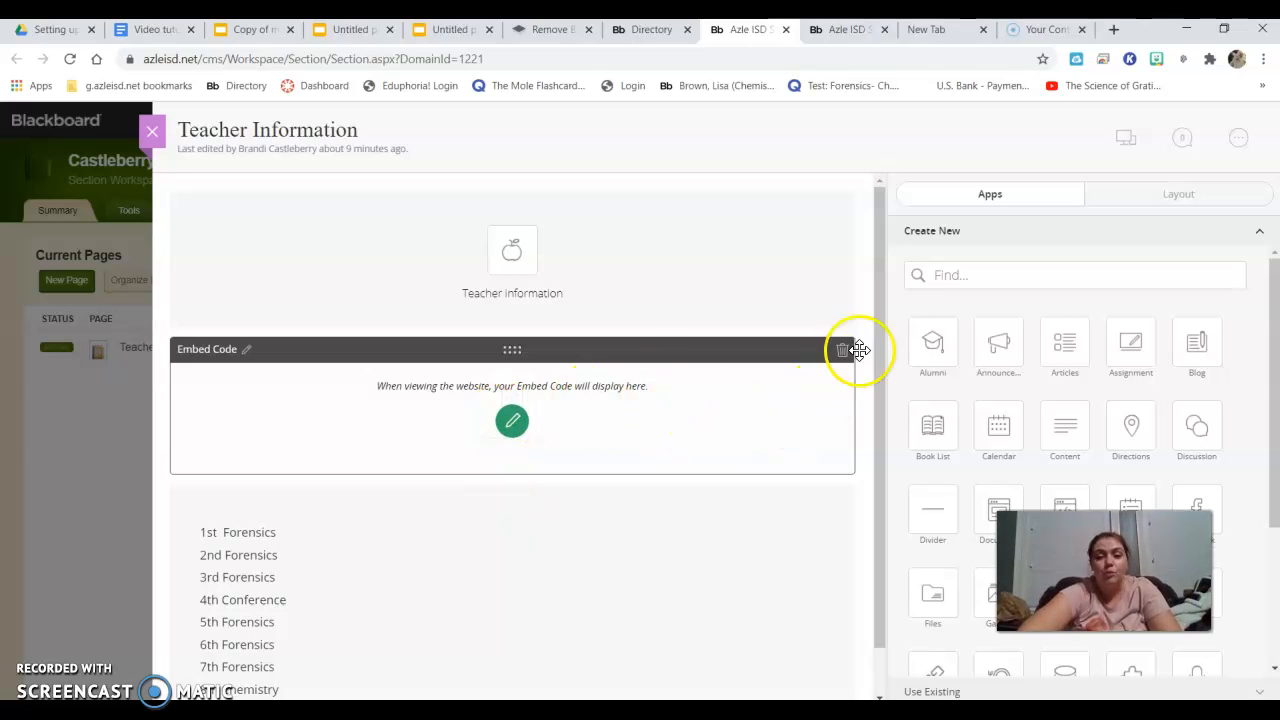
Step: Delete the existing Embed Code app from the Teacher Information page
{"action": "left_click_drag", "start_coordinate": [877, 286], "coordinate": [893, 448]}
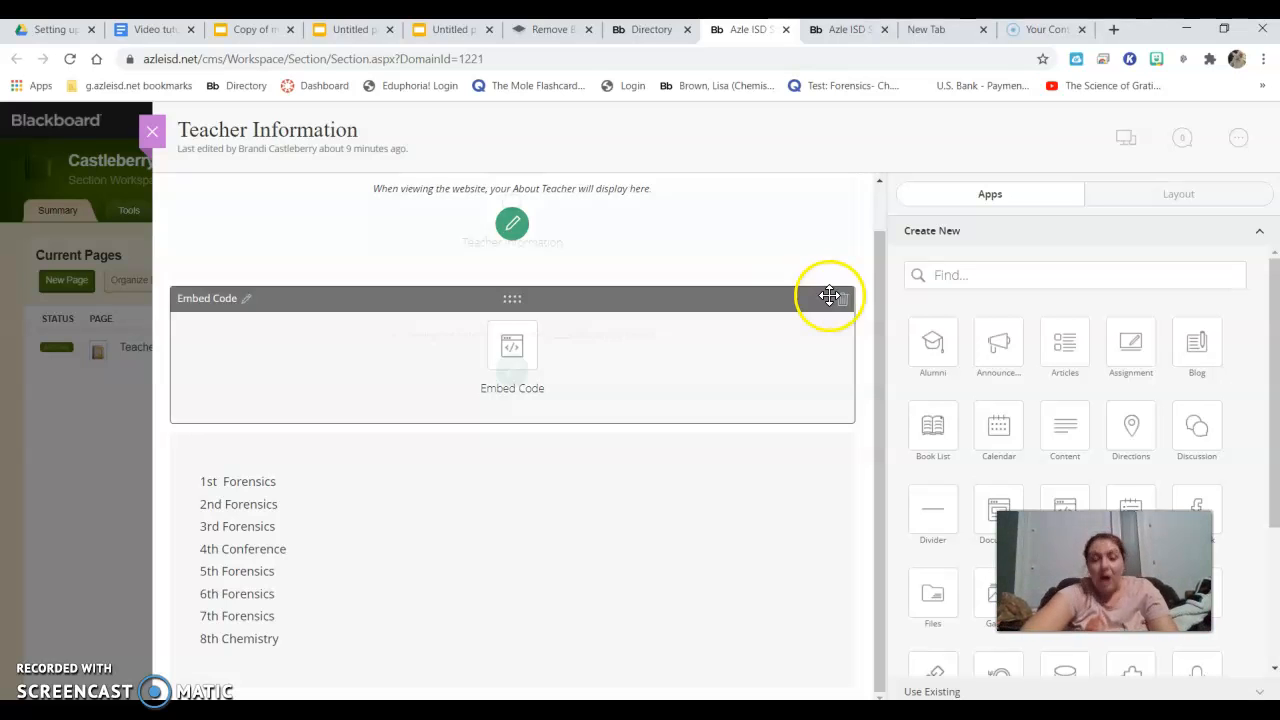
{"action": "mouse_move", "coordinate": [879, 305]}
{"action": "left_mouse_down"}
{"action": "mouse_move", "coordinate": [873, 256]}
{"action": "mouse_move", "coordinate": [878, 281]}
{"action": "left_mouse_up"}
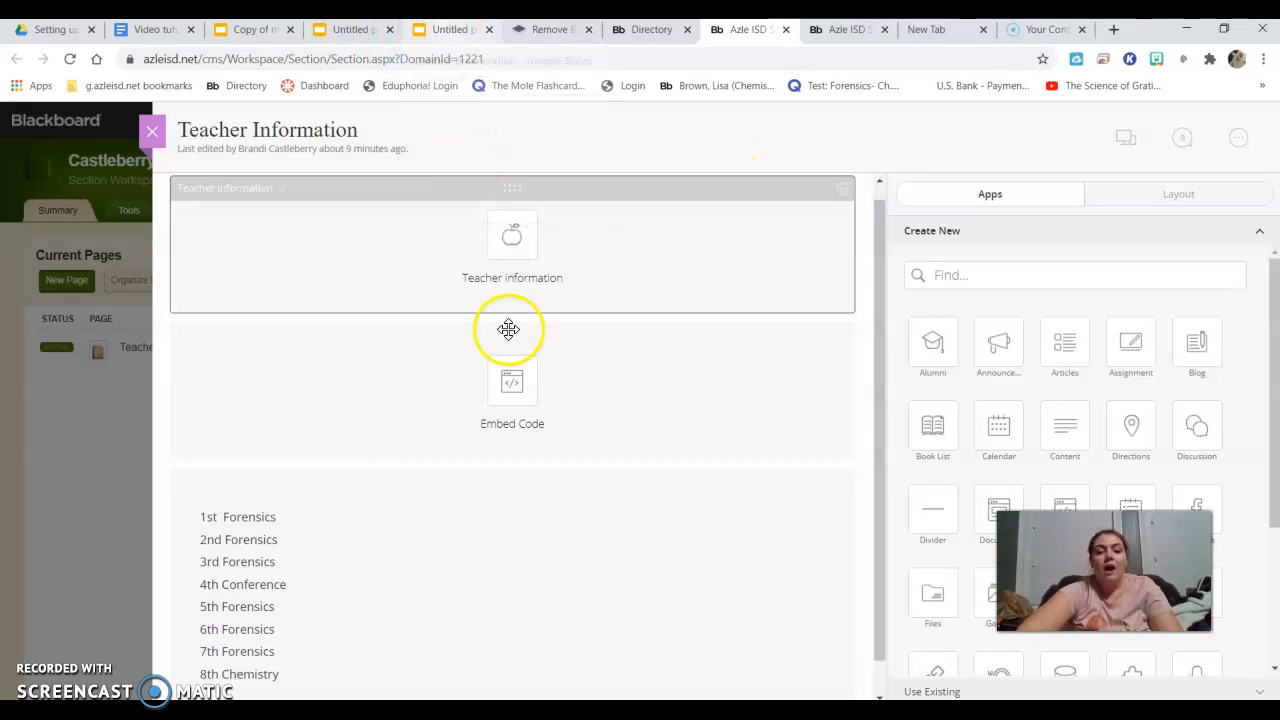
{"action": "left_click", "coordinate": [844, 335]}
{"action": "left_click", "coordinate": [606, 401]}
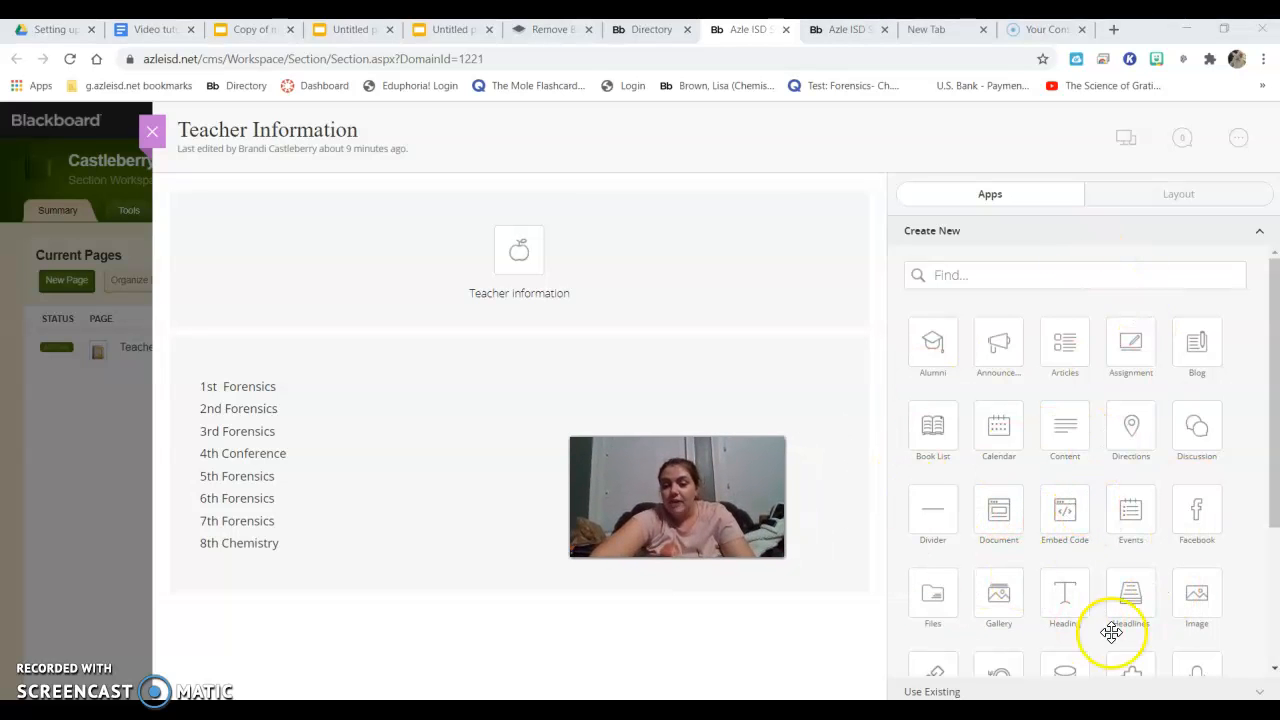
Step: Add two Embed Code apps between the Teacher information app and the class schedule
{"action": "left_click_drag", "start_coordinate": [1072, 515], "coordinate": [583, 383]}
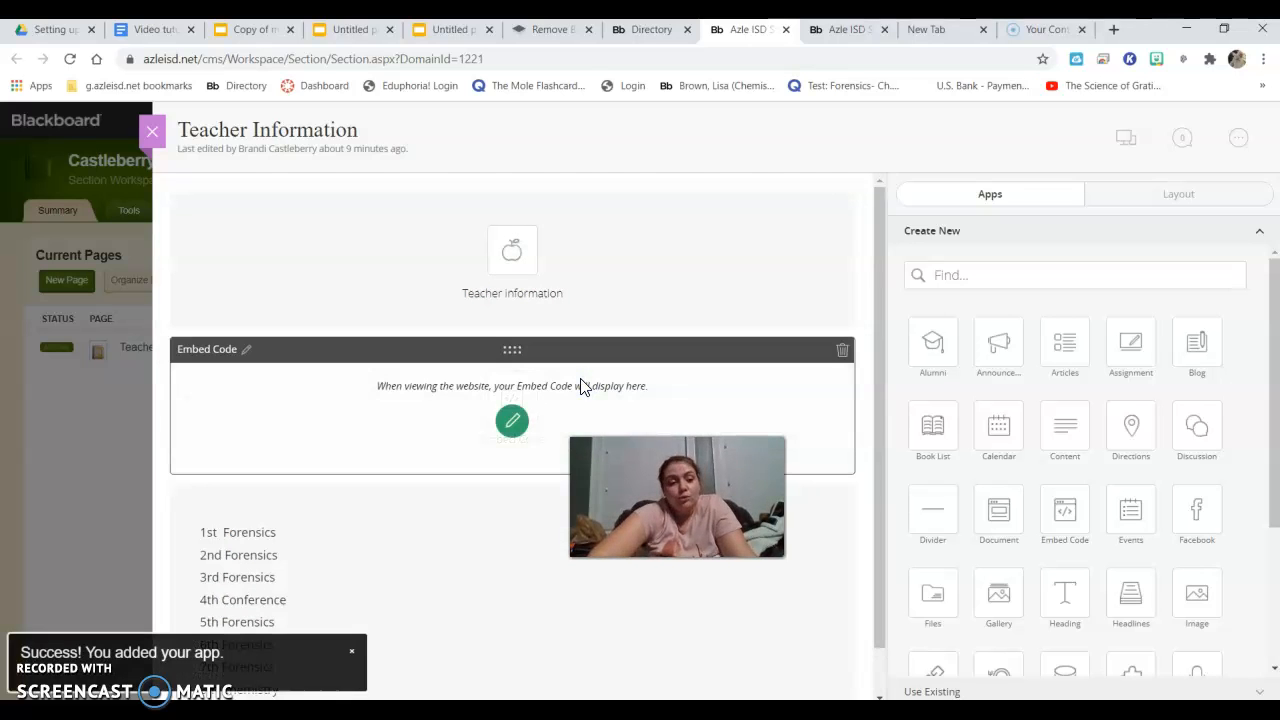
{"action": "left_click", "coordinate": [717, 343]}
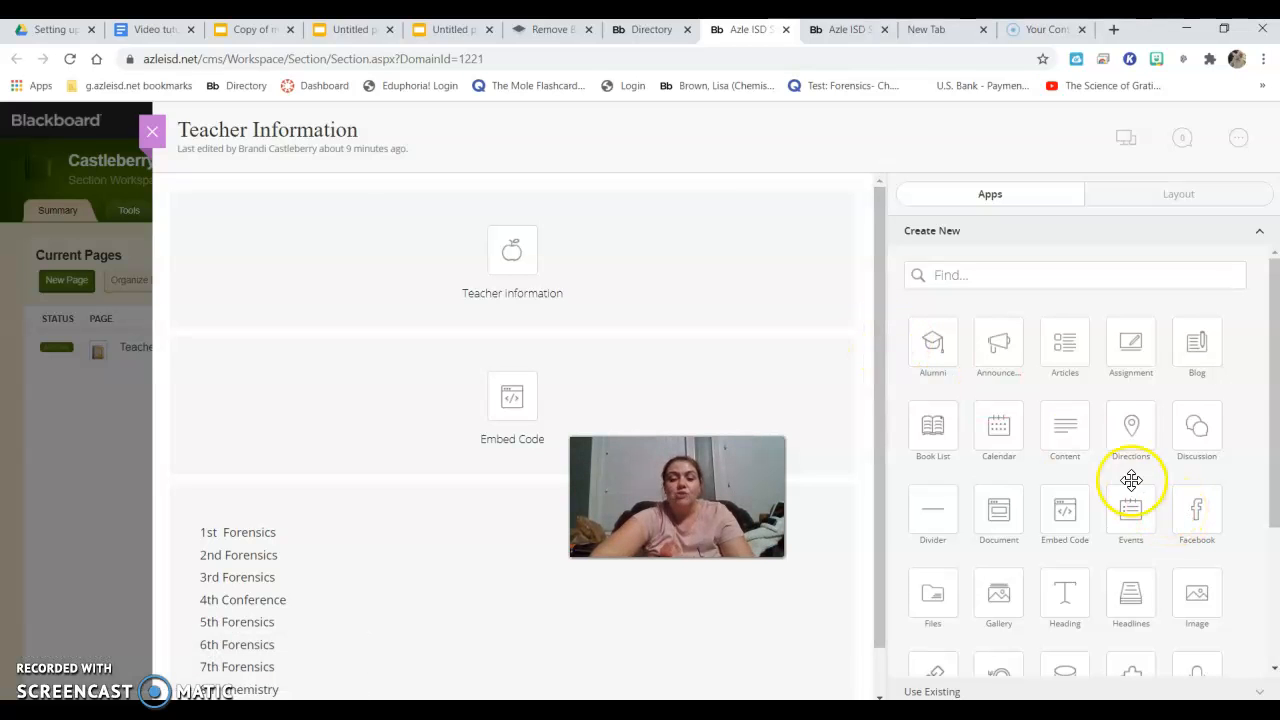
{"action": "left_click_drag", "start_coordinate": [1071, 515], "coordinate": [483, 371]}
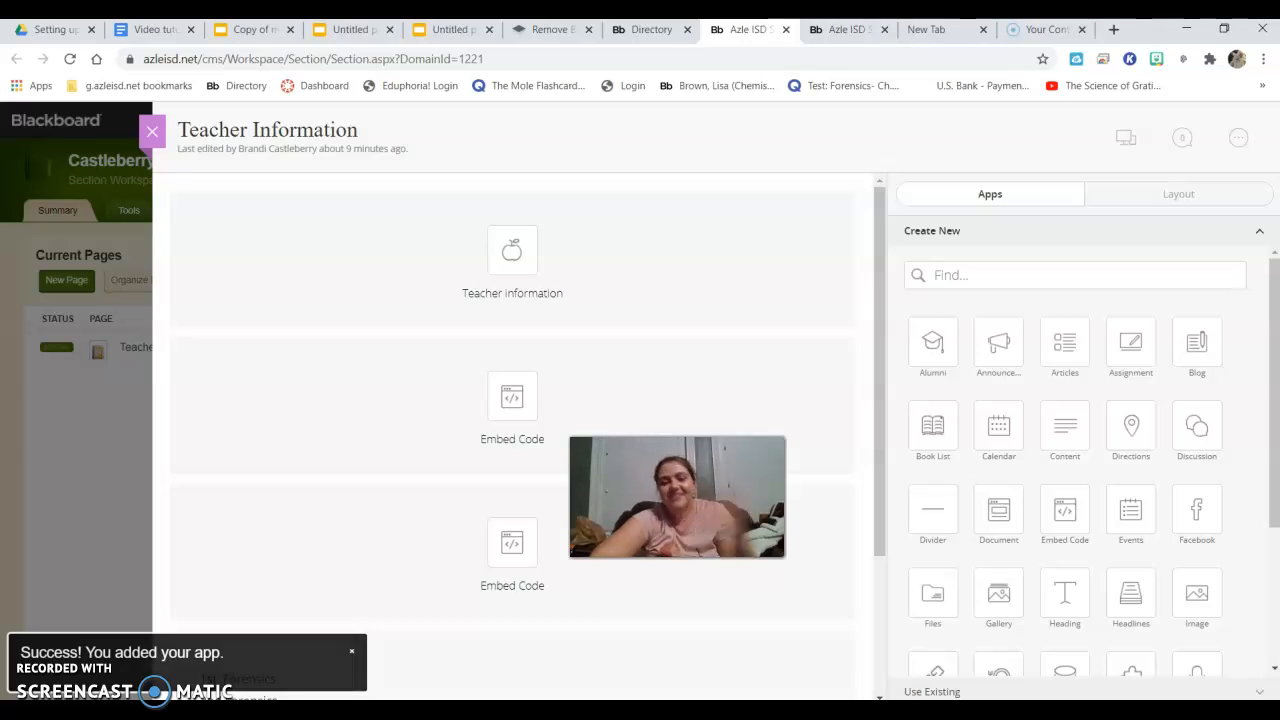
{"action": "mouse_move", "coordinate": [531, 294]}
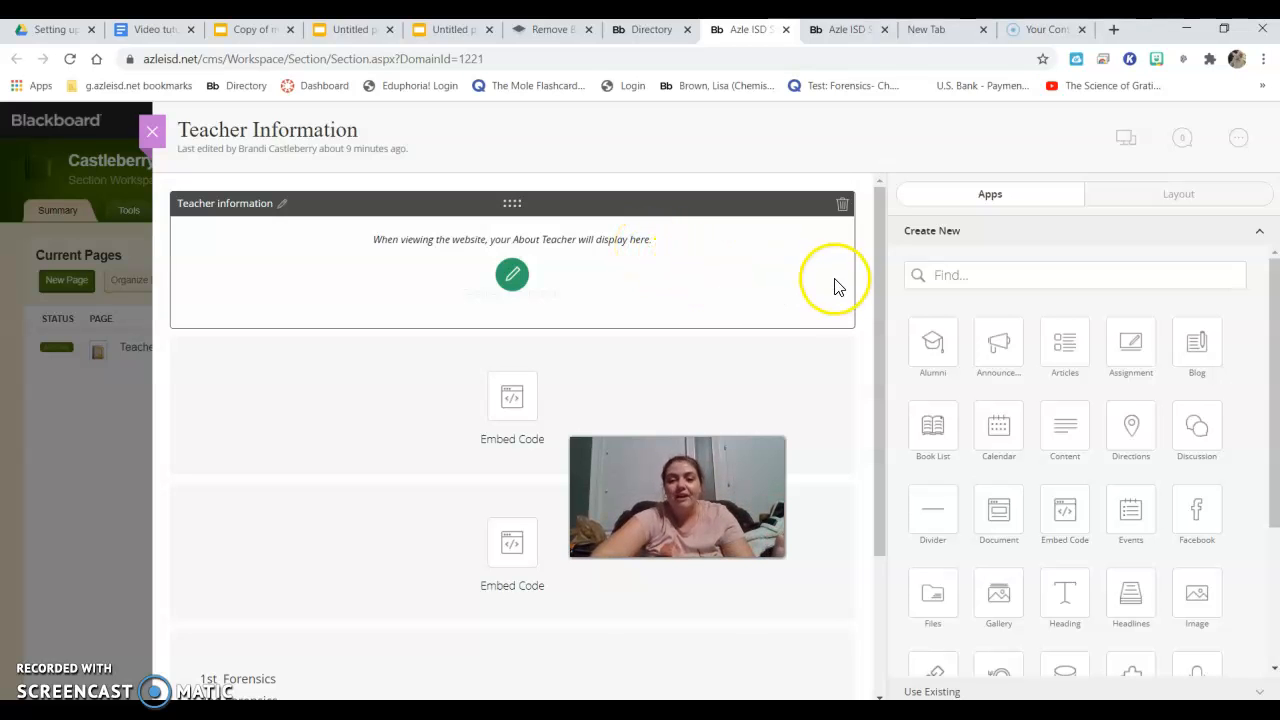
{"action": "left_click_drag", "start_coordinate": [881, 287], "coordinate": [893, 440]}
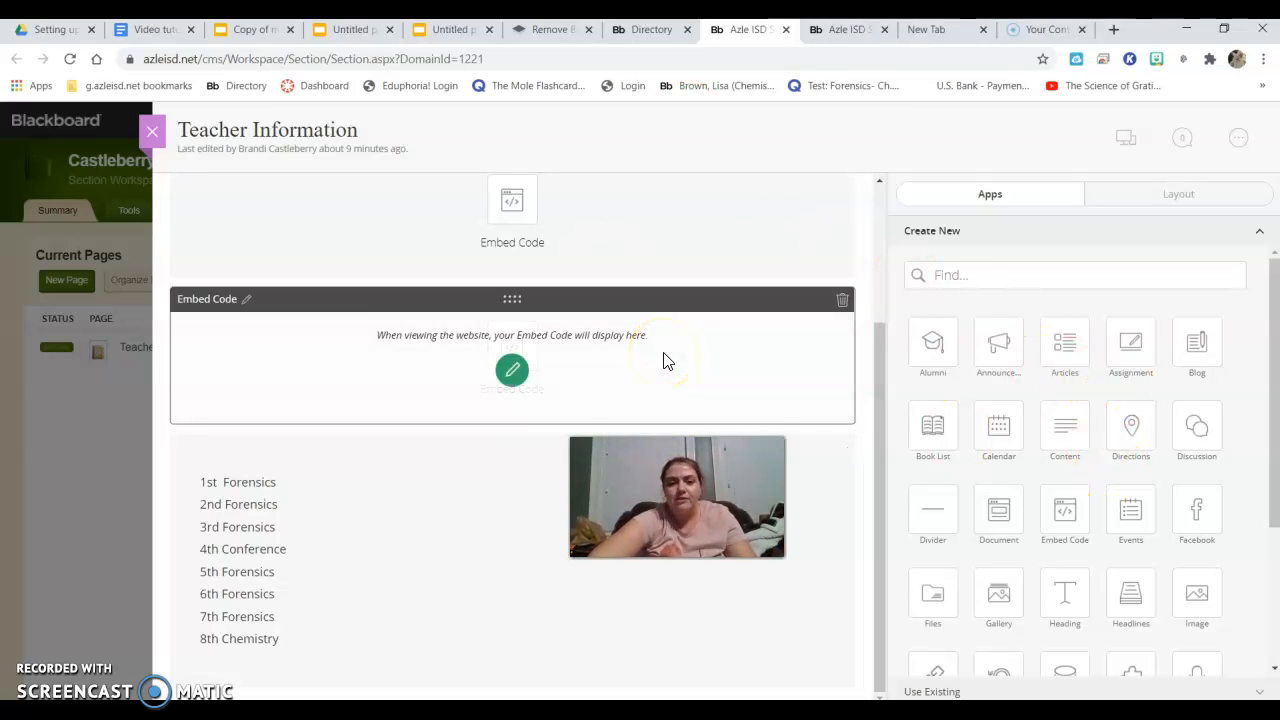
Step: Switch to Google Slides and look through the first slides of the "Copy of my bitmoji classes" presentation
{"action": "left_click", "coordinate": [447, 29]}
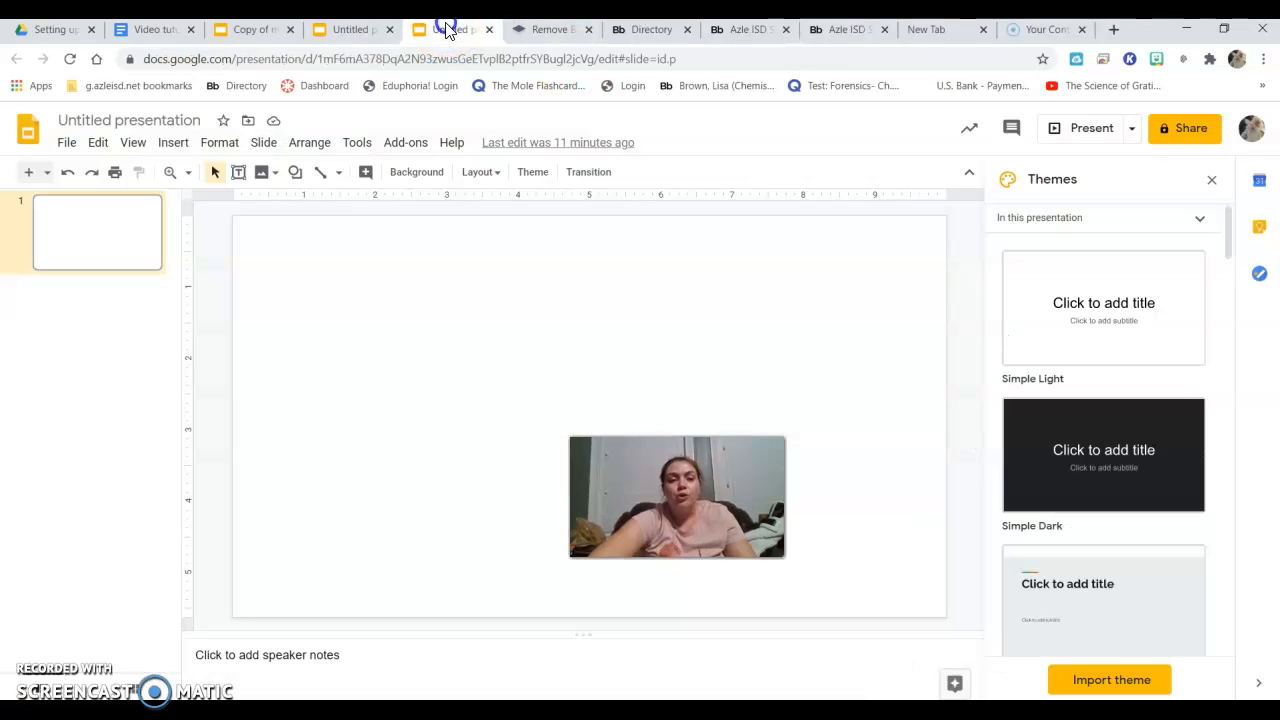
{"action": "left_click", "coordinate": [255, 29]}
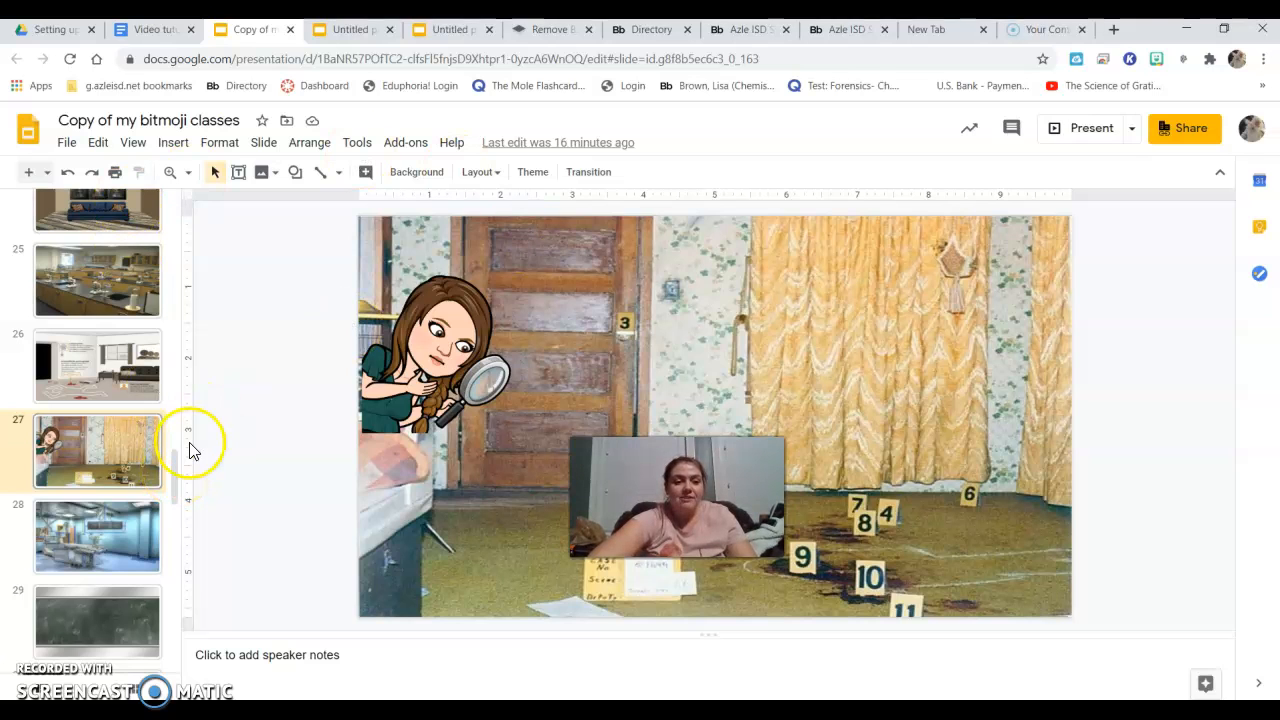
{"action": "left_click_drag", "start_coordinate": [174, 484], "coordinate": [126, 183]}
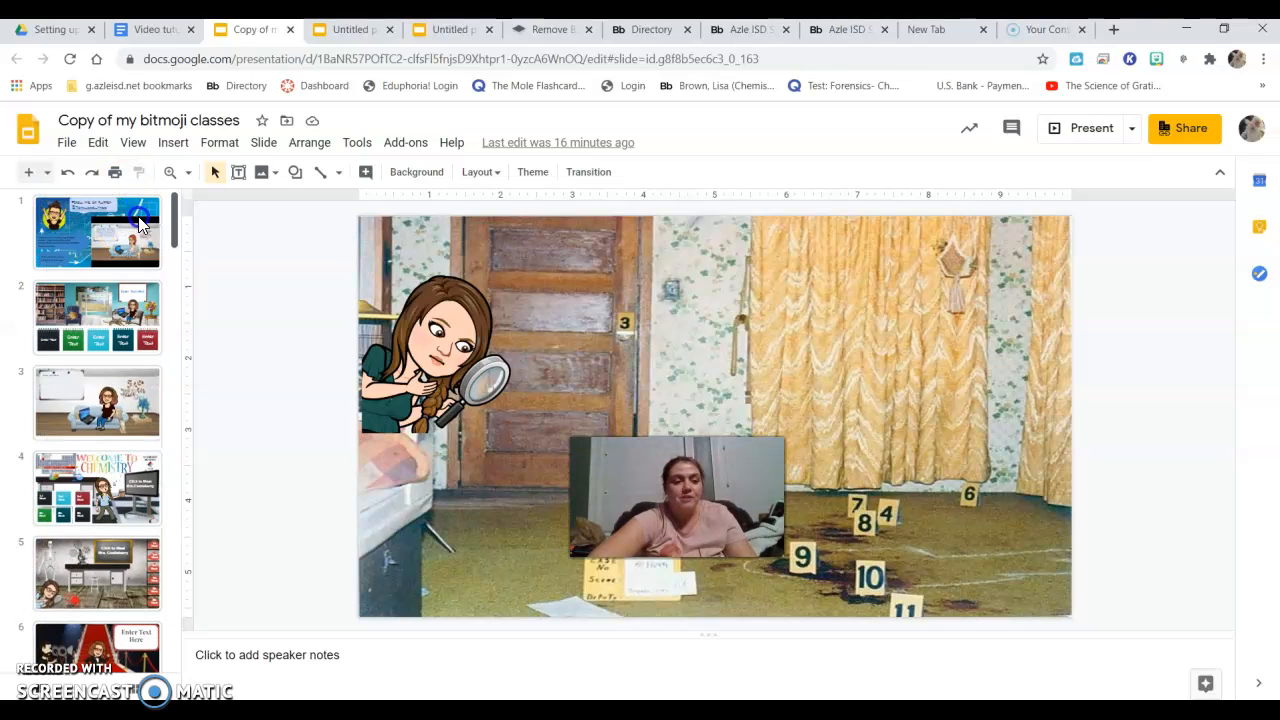
{"action": "left_click", "coordinate": [172, 222]}
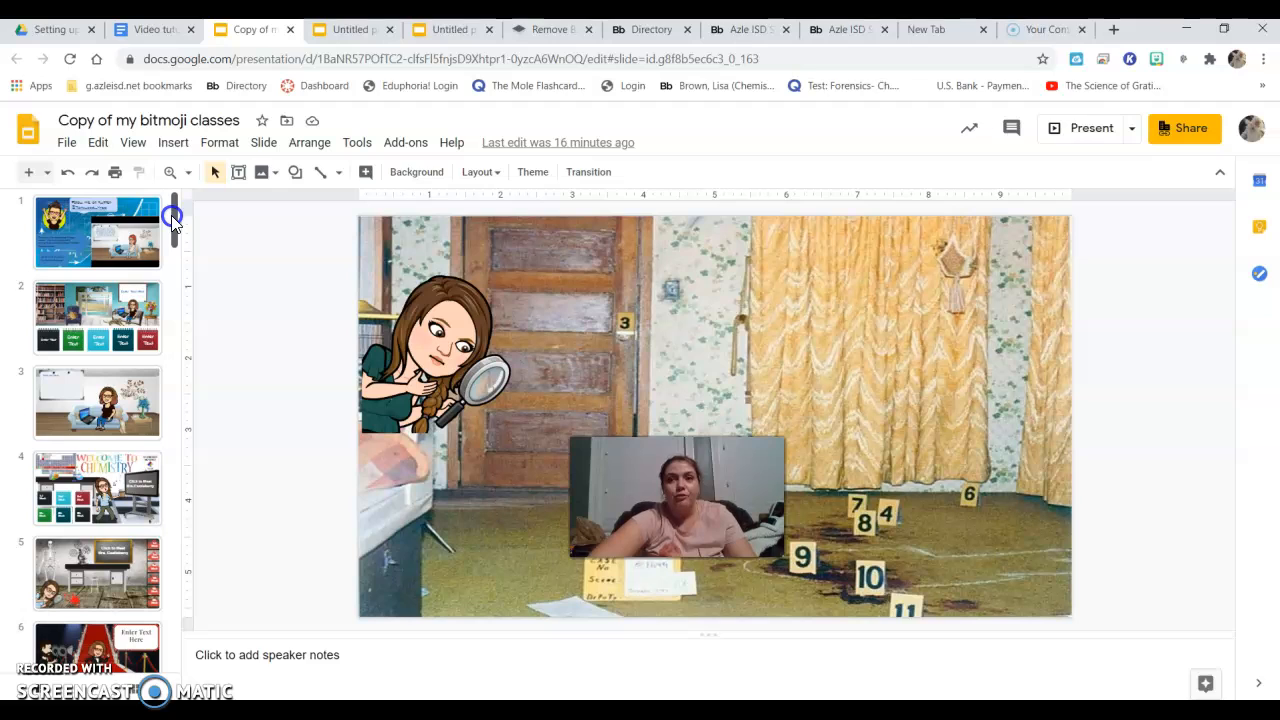
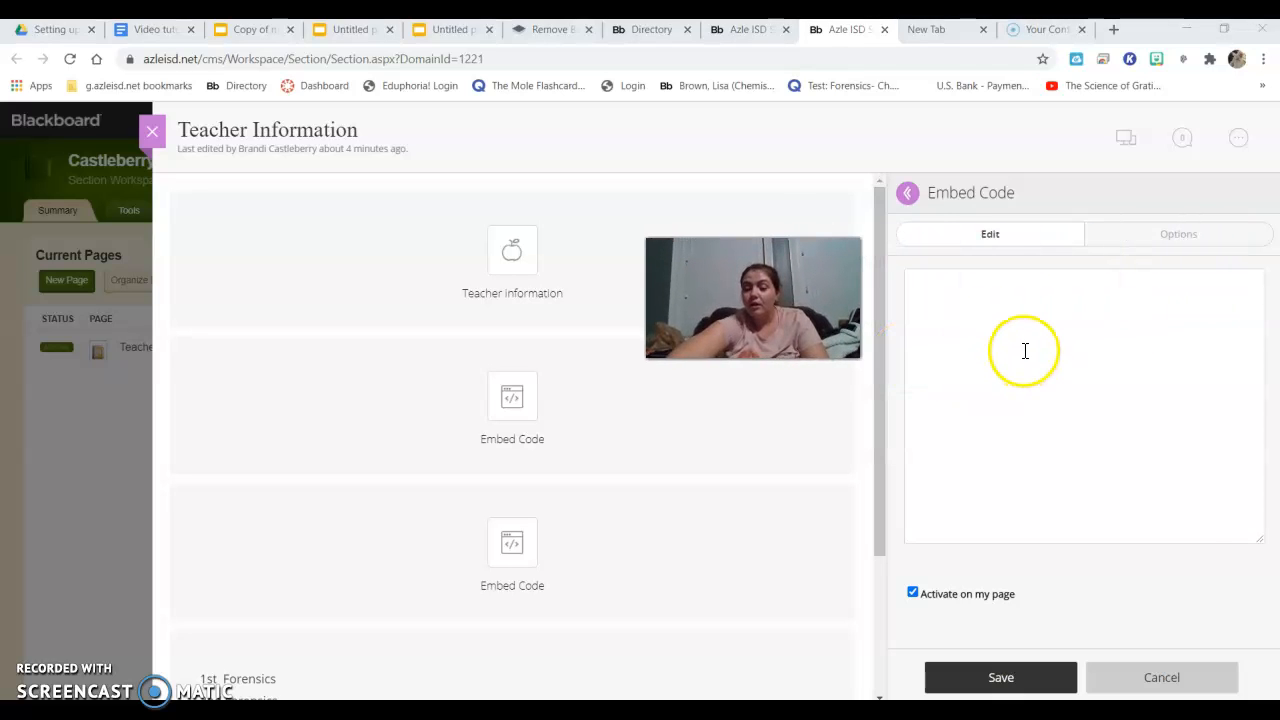
Step: Paste the Google Slides iframe code into the Embed Code app in Blackboard, adjust the iframe width and save the app
{"action": "right_click", "coordinate": [1024, 357]}
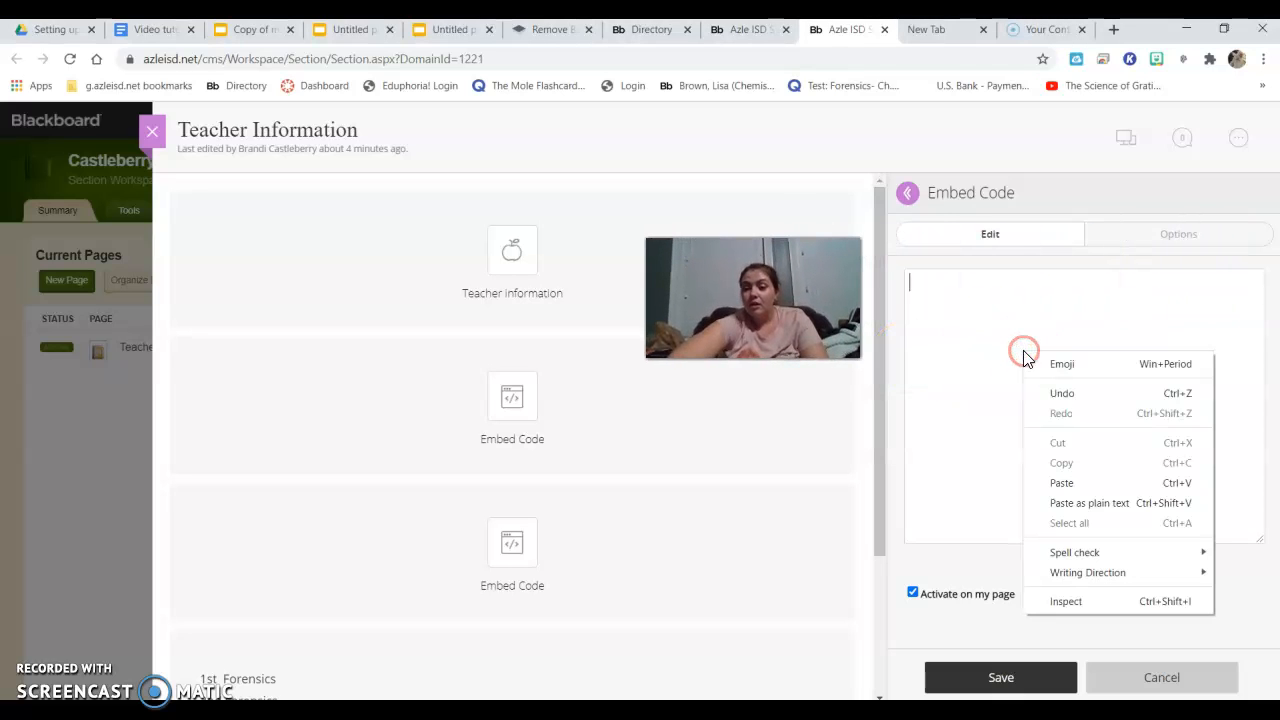
{"action": "left_click", "coordinate": [1062, 483]}
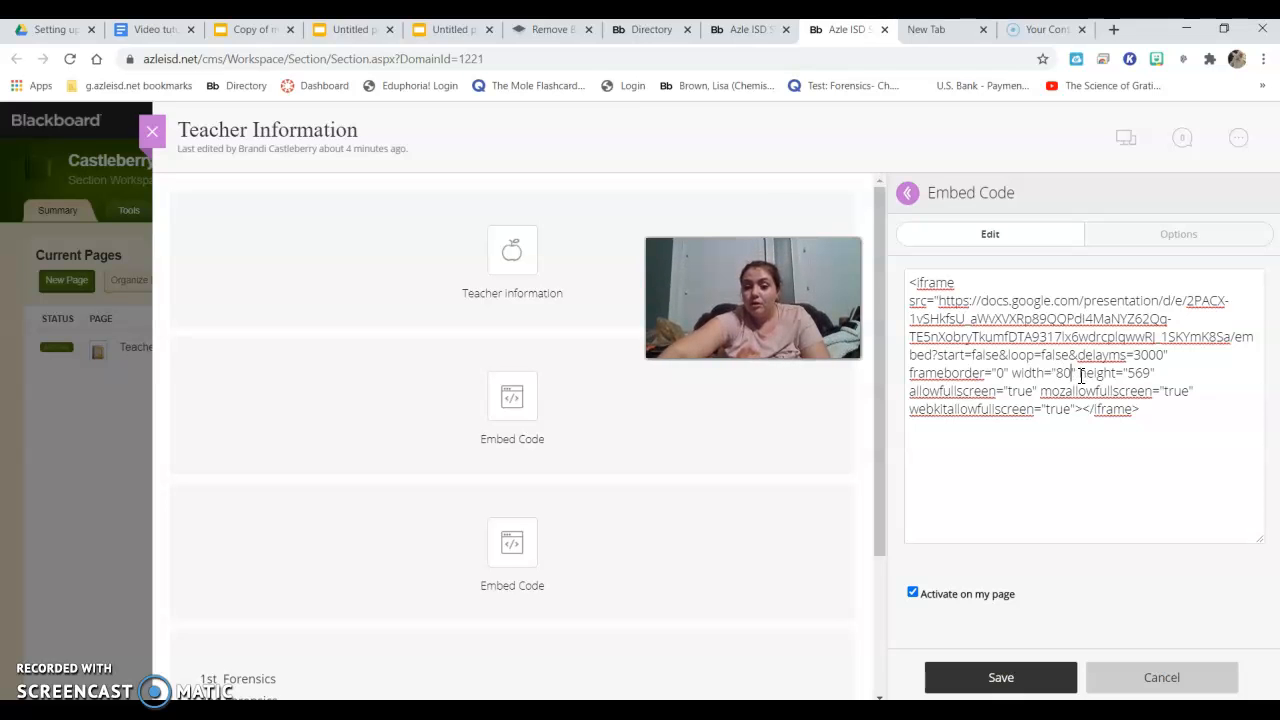
{"action": "left_click", "coordinate": [965, 687]}
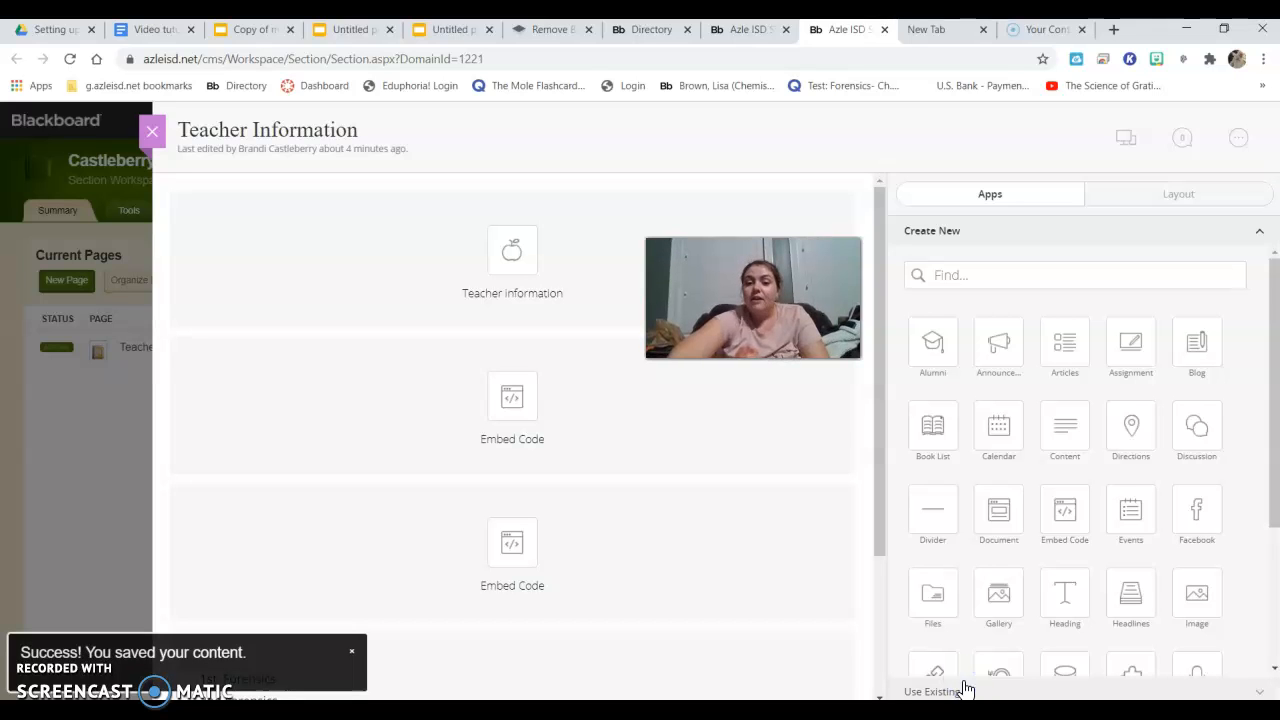
Step: Switch to the district website, go to the Azle High School site and open its Staff & Organizations directory
{"action": "left_click", "coordinate": [740, 32]}
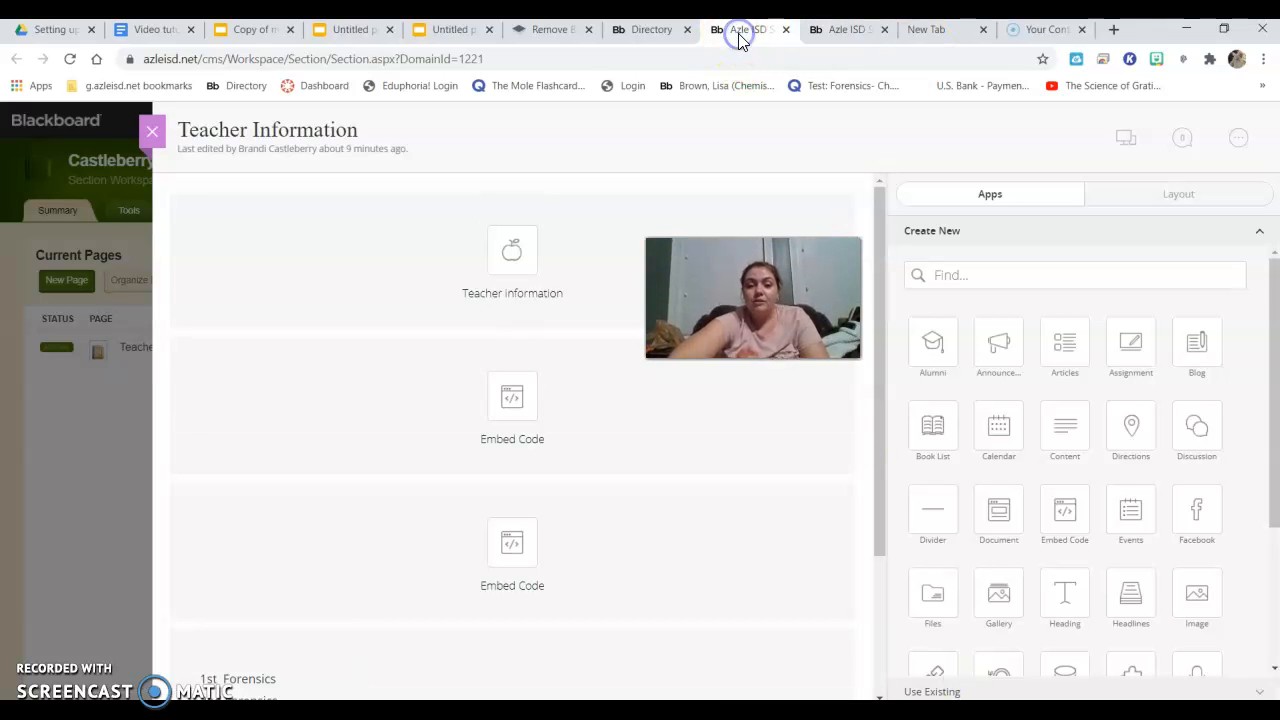
{"action": "left_click", "coordinate": [623, 38]}
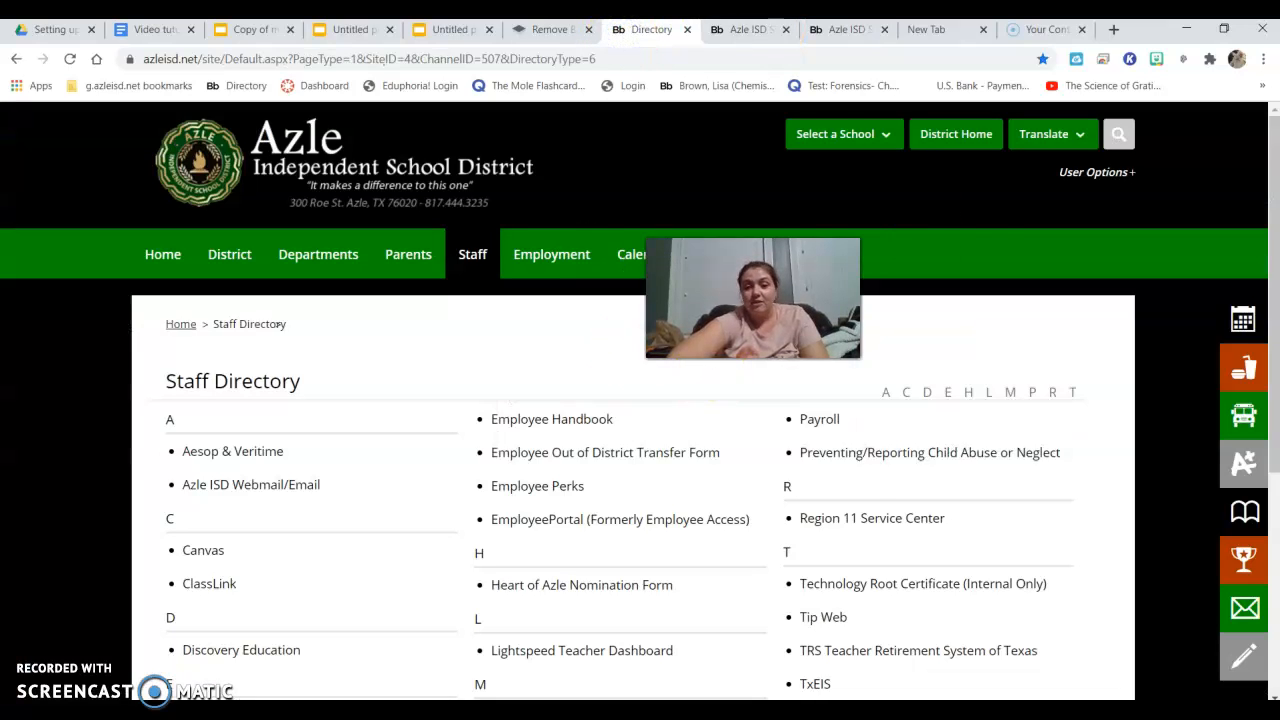
{"action": "left_click", "coordinate": [868, 145]}
{"action": "left_click", "coordinate": [750, 180]}
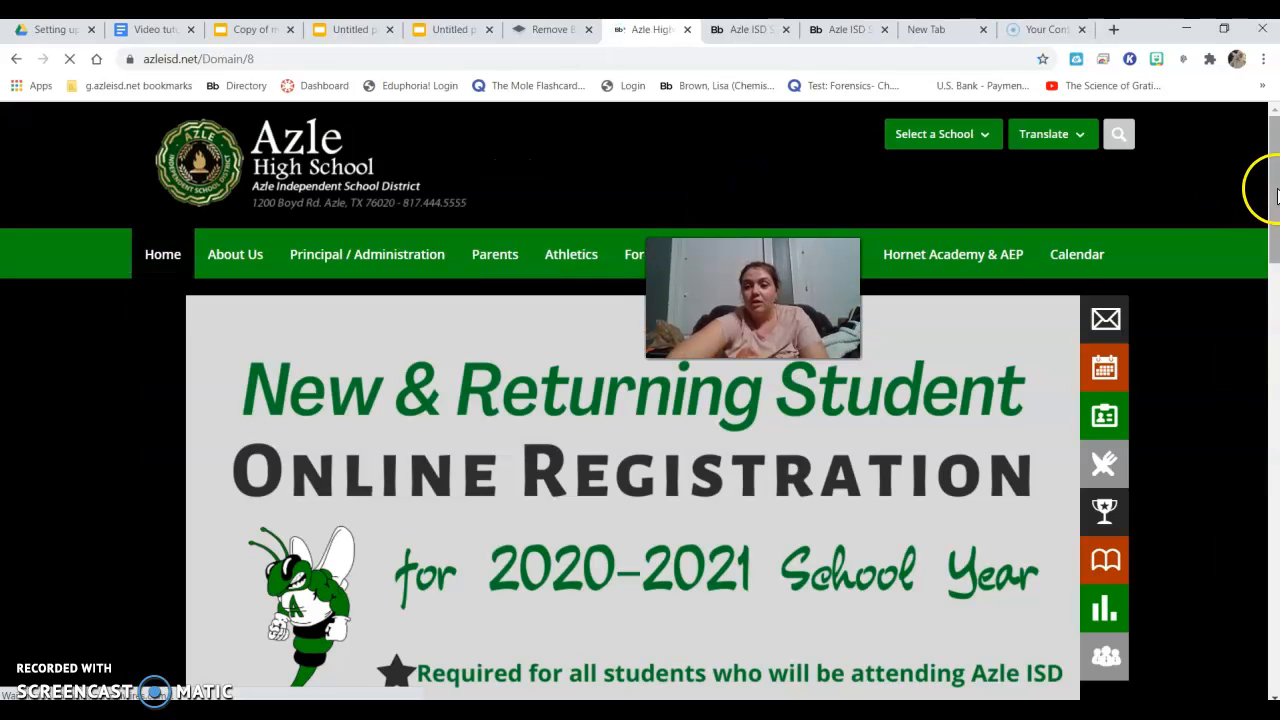
{"action": "right_click", "coordinate": [1222, 341]}
{"action": "left_click_drag", "start_coordinate": [780, 290], "coordinate": [891, 399]}
{"action": "left_click", "coordinate": [800, 266]}
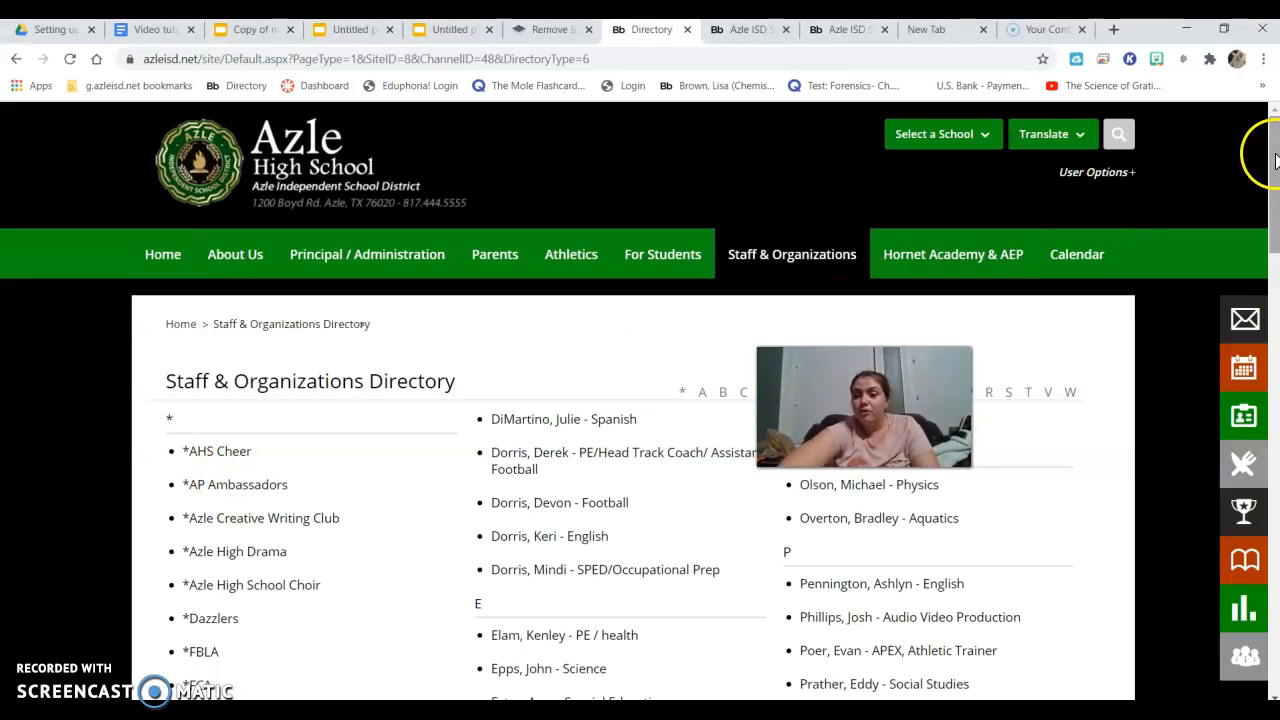
Step: Open the Chemistry/Forensics teacher's page from the directory and examine the embedded Google Slides classroom
{"action": "right_click", "coordinate": [1267, 245]}
{"action": "left_click_drag", "start_coordinate": [1275, 230], "coordinate": [1278, 538]}
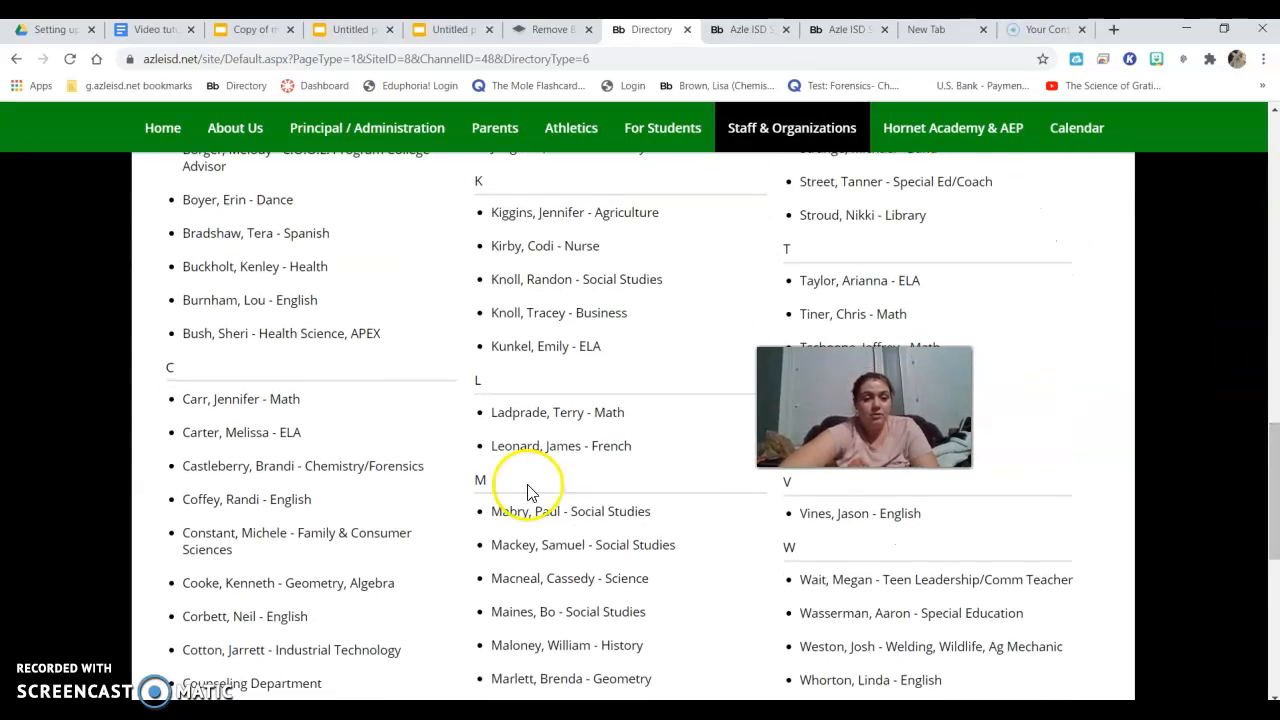
{"action": "left_click", "coordinate": [357, 466]}
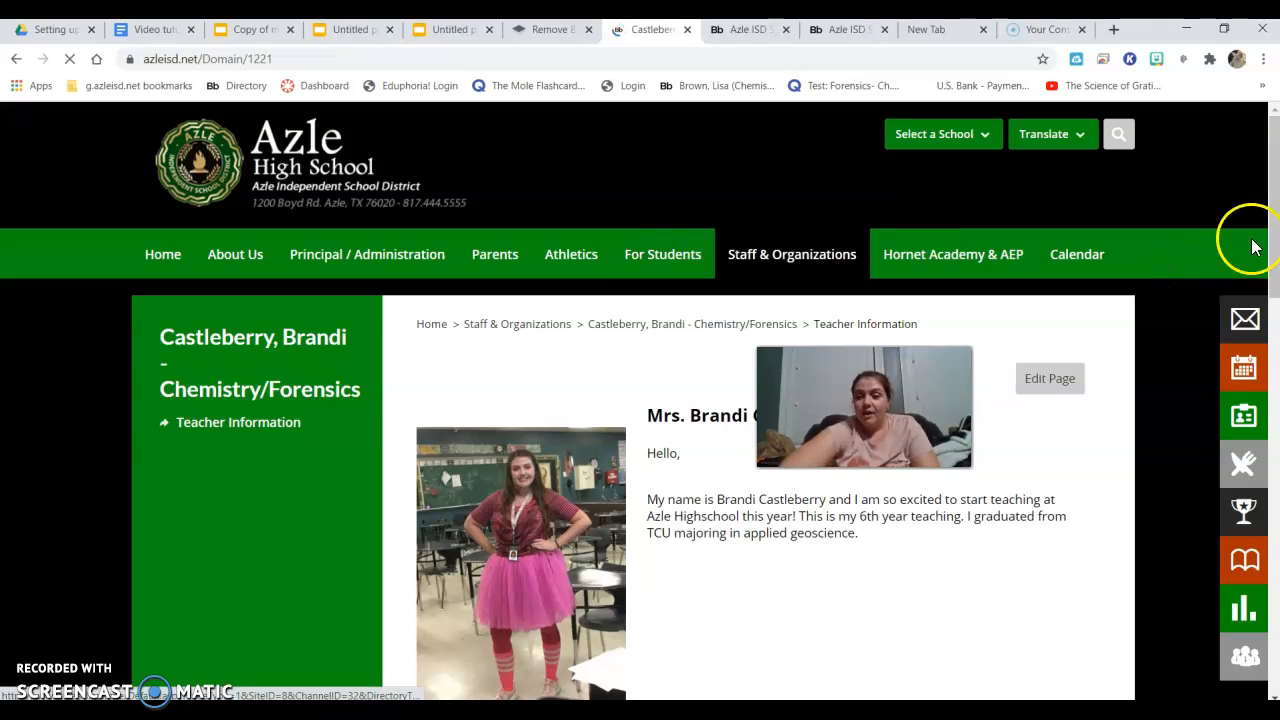
{"action": "scroll", "coordinate": [1270, 265], "scroll_direction": "down", "scroll_amount": 1}
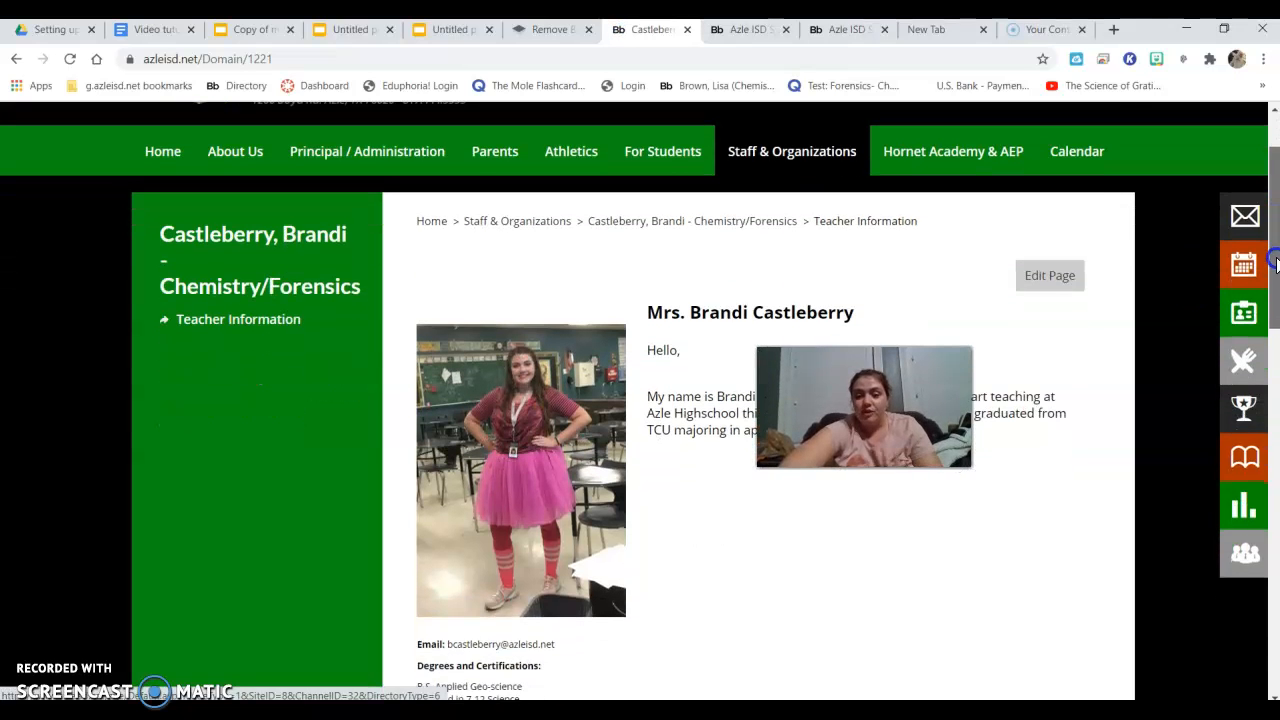
{"action": "left_click_drag", "start_coordinate": [1275, 262], "coordinate": [1268, 438]}
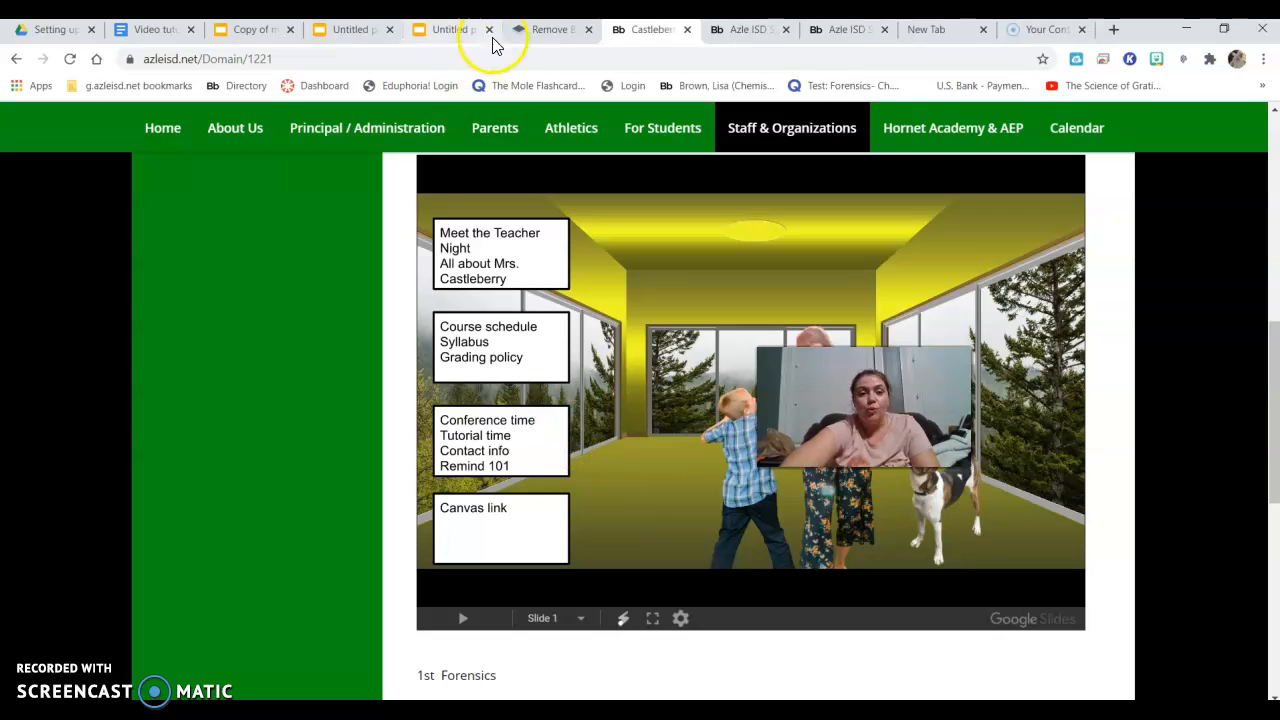
{"action": "mouse_move", "coordinate": [1275, 340]}
{"action": "left_mouse_down"}
{"action": "mouse_move", "coordinate": [1275, 460]}
{"action": "mouse_move", "coordinate": [1266, 352]}
{"action": "left_mouse_up"}
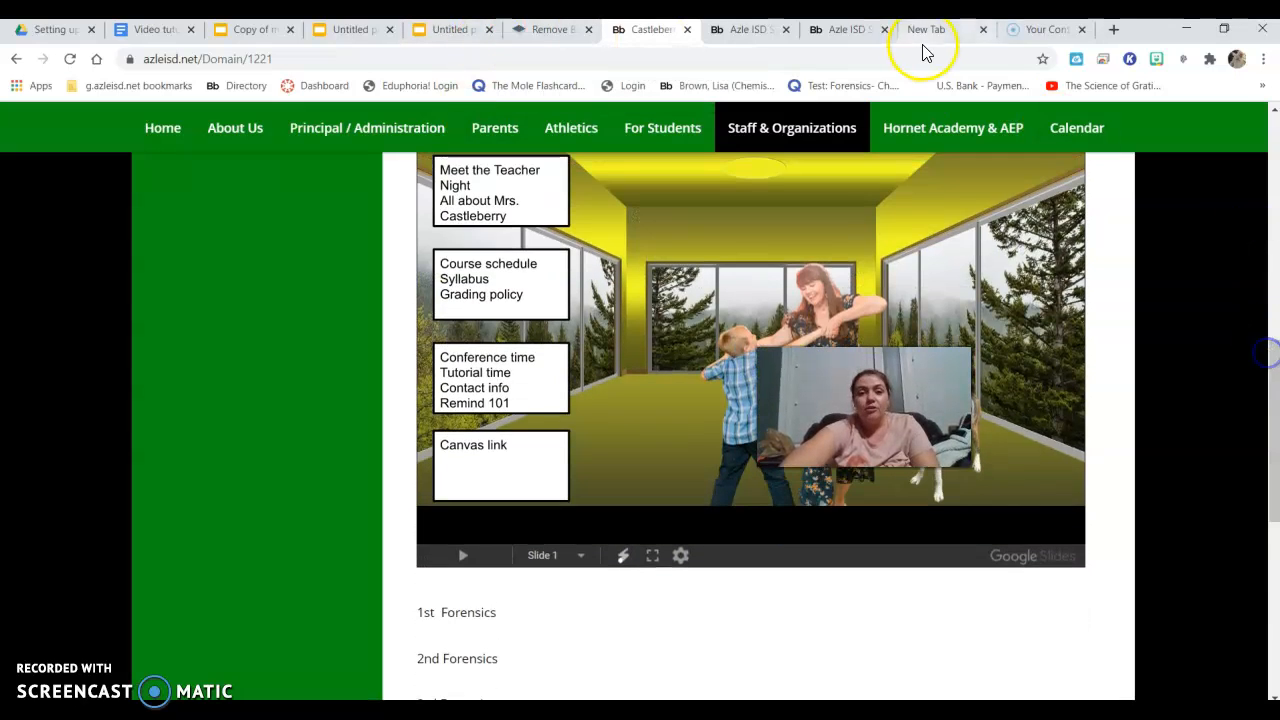
Step: Return to the Blackboard Teacher Information editor and add another Embed Code app below the first one
{"action": "left_click", "coordinate": [828, 38]}
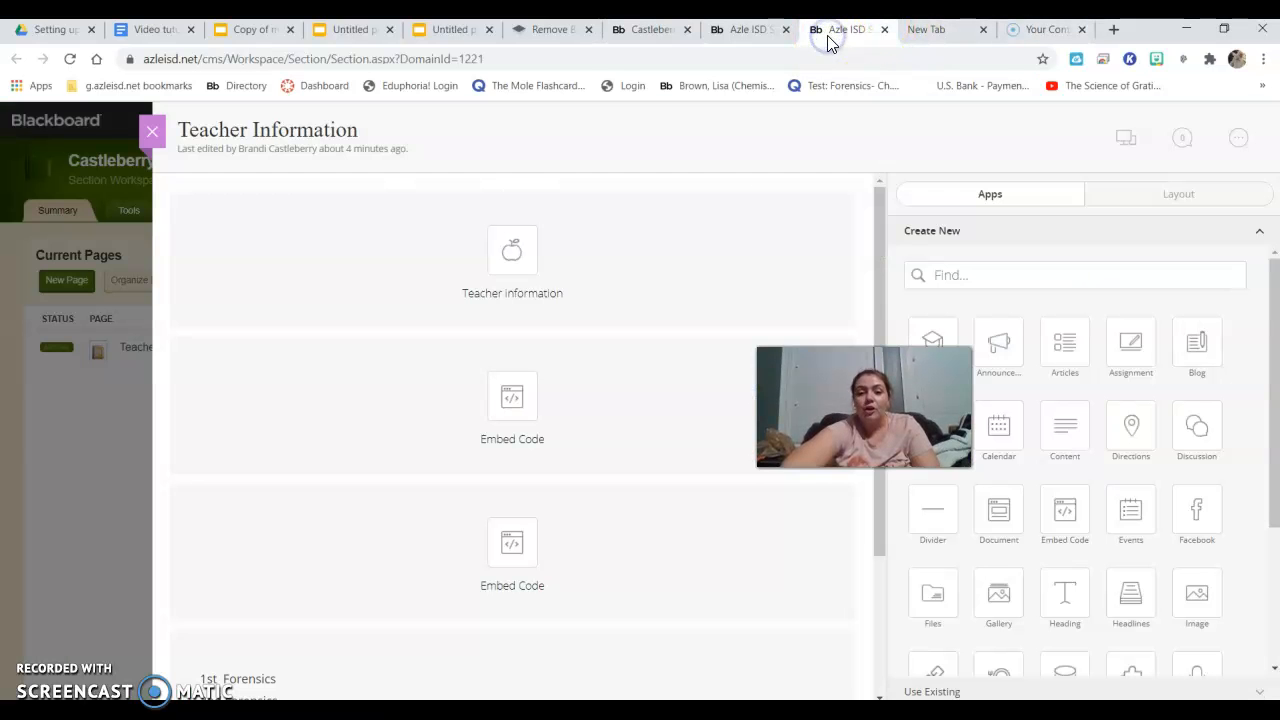
{"action": "mouse_move", "coordinate": [549, 404]}
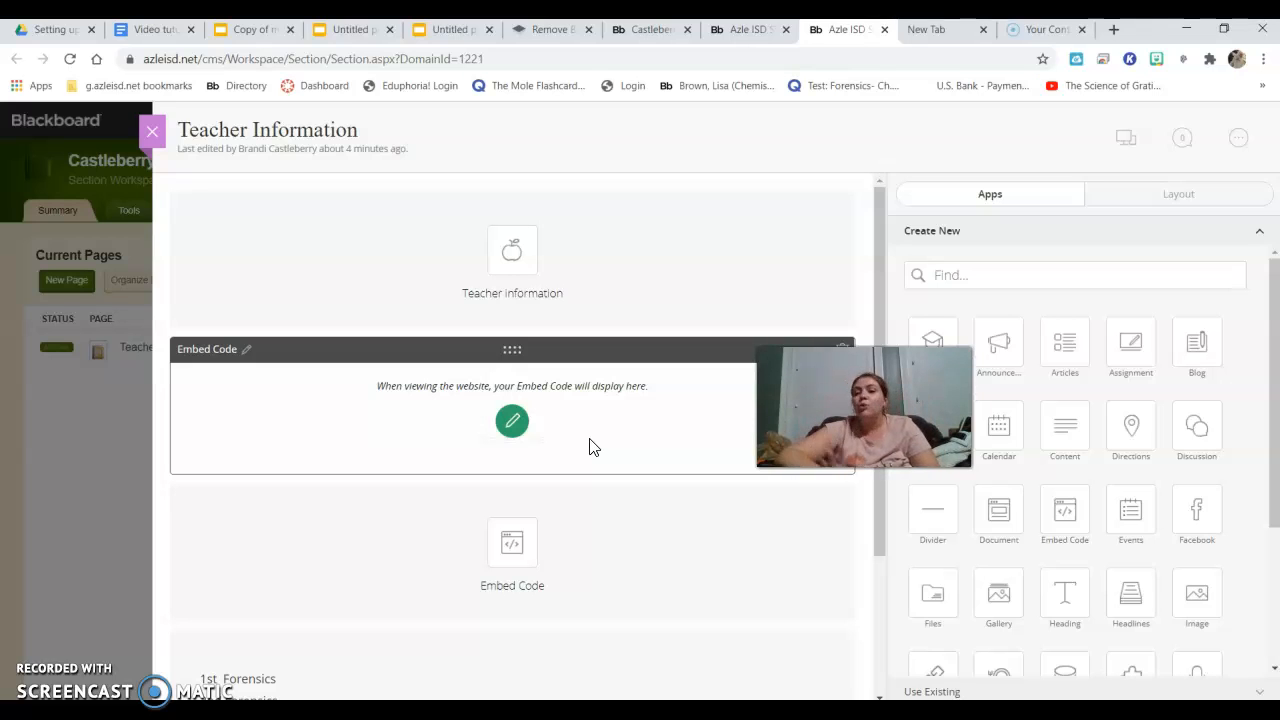
{"action": "left_click", "coordinate": [1069, 528]}
{"action": "left_click_drag", "start_coordinate": [1069, 528], "coordinate": [561, 521]}
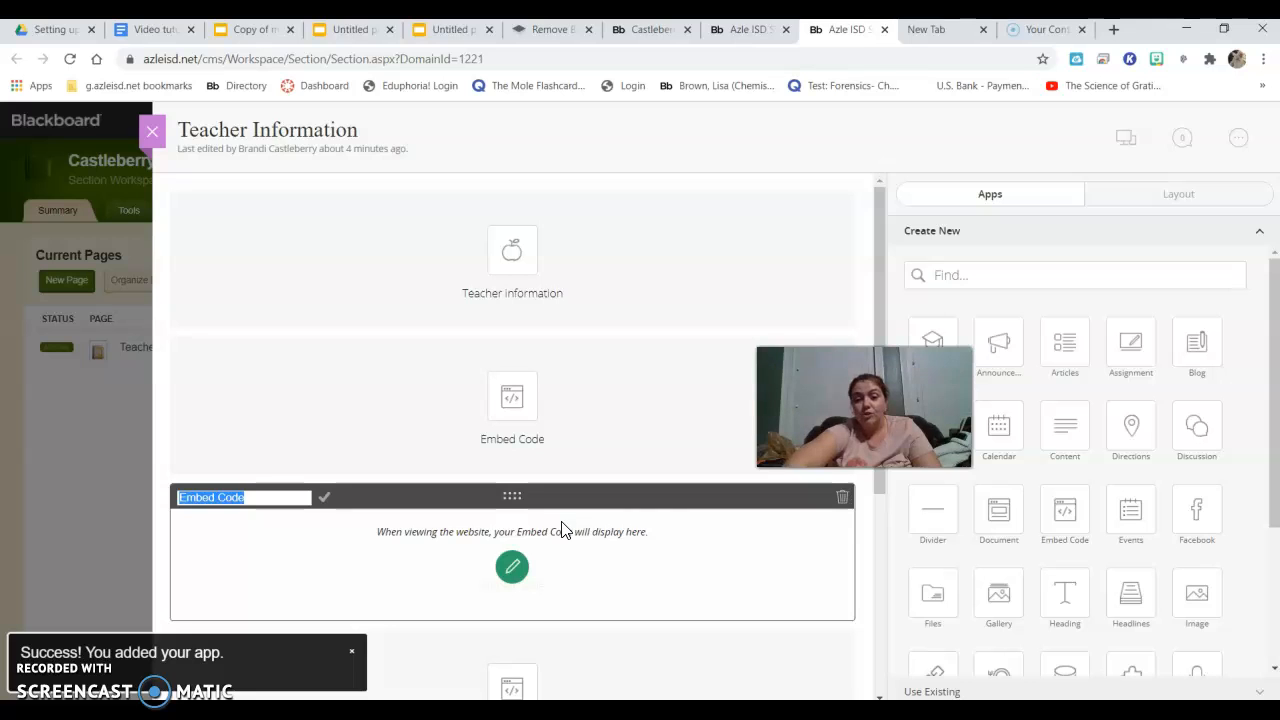
{"action": "left_click_drag", "start_coordinate": [881, 476], "coordinate": [890, 551]}
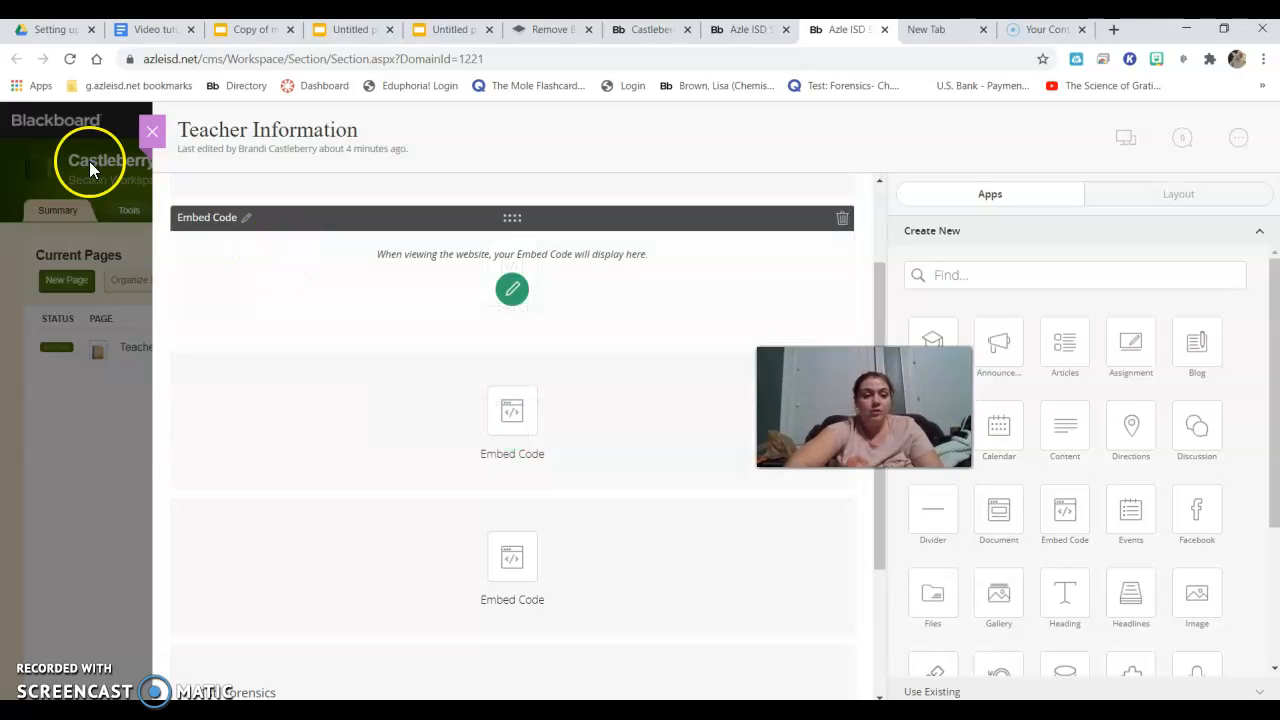
{"action": "left_click", "coordinate": [303, 357]}
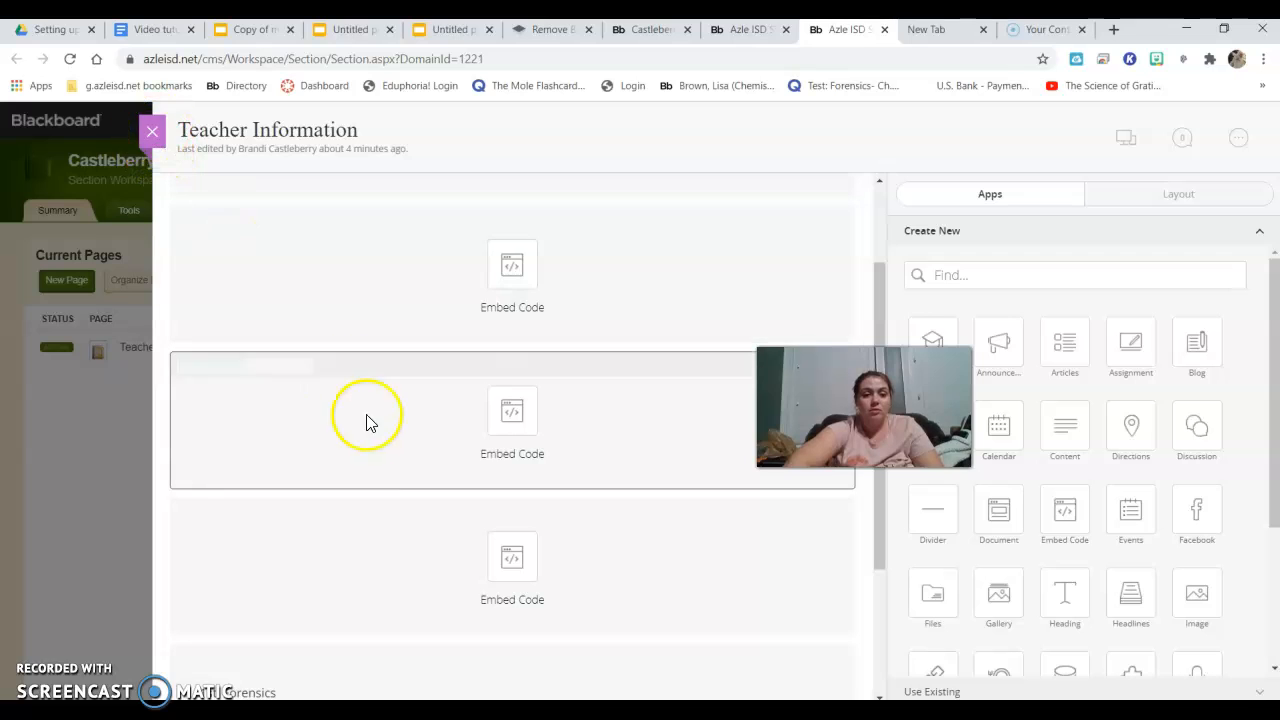
{"action": "right_click", "coordinate": [687, 447]}
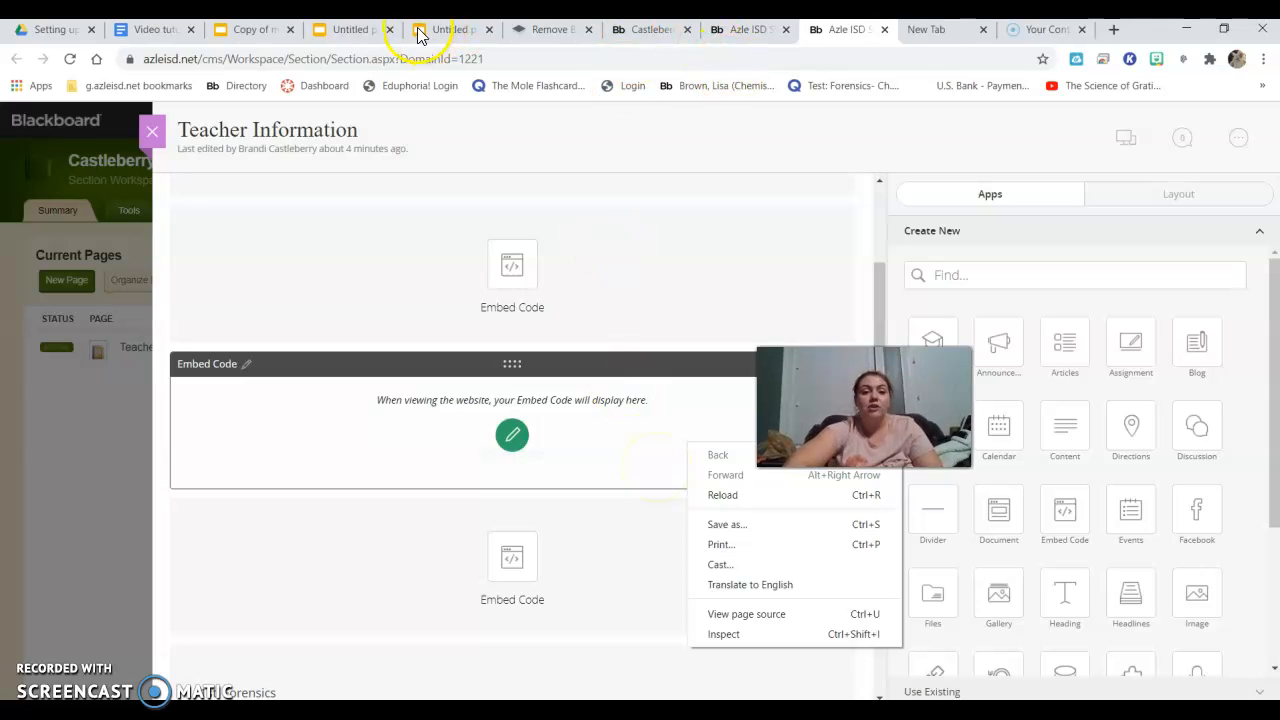
Step: Switch to the Google Slides classroom and start inserting a link after "Meet the Teacher Night" in its text box
{"action": "left_click", "coordinate": [368, 31]}
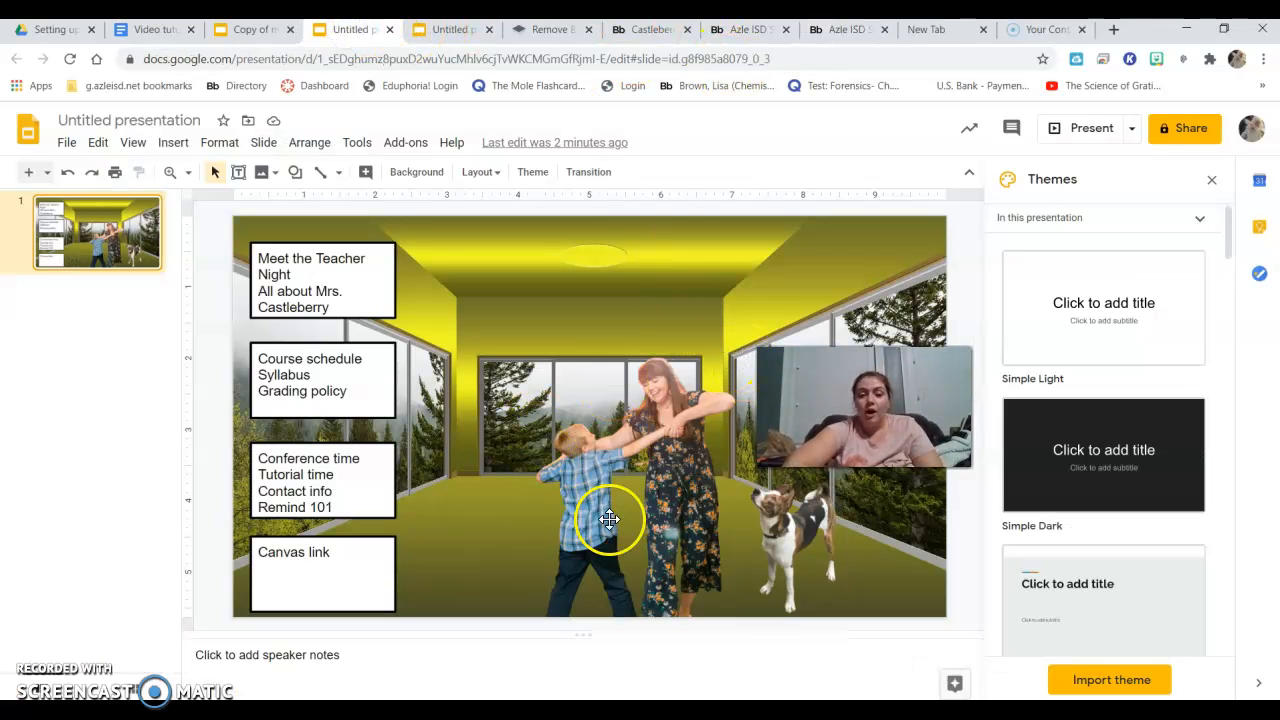
{"action": "left_click", "coordinate": [330, 279]}
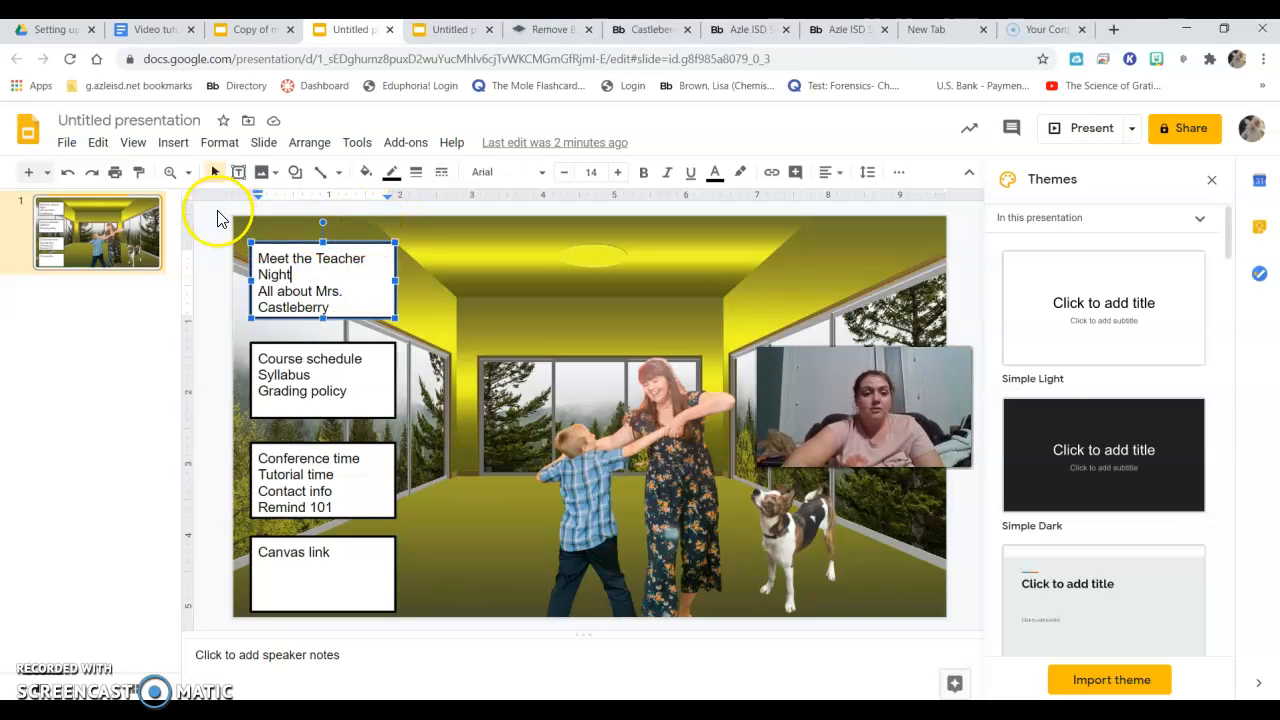
{"action": "left_click", "coordinate": [172, 143]}
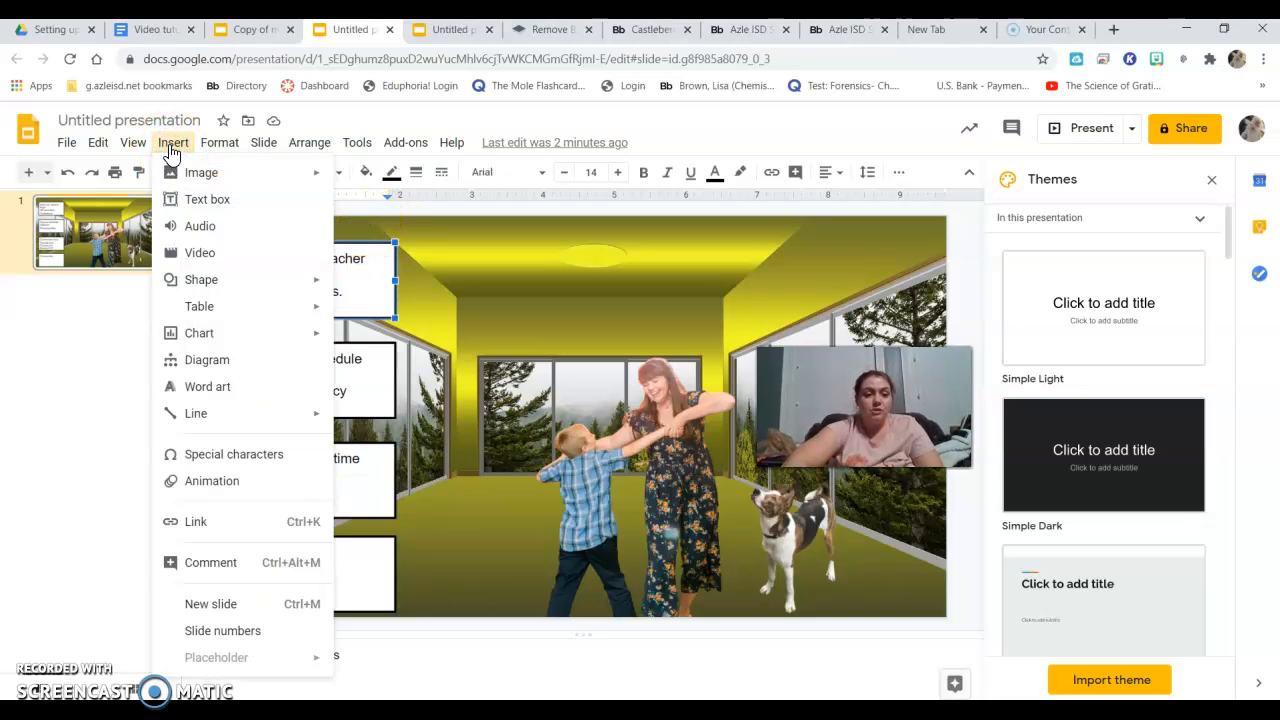
{"action": "left_click", "coordinate": [206, 536]}
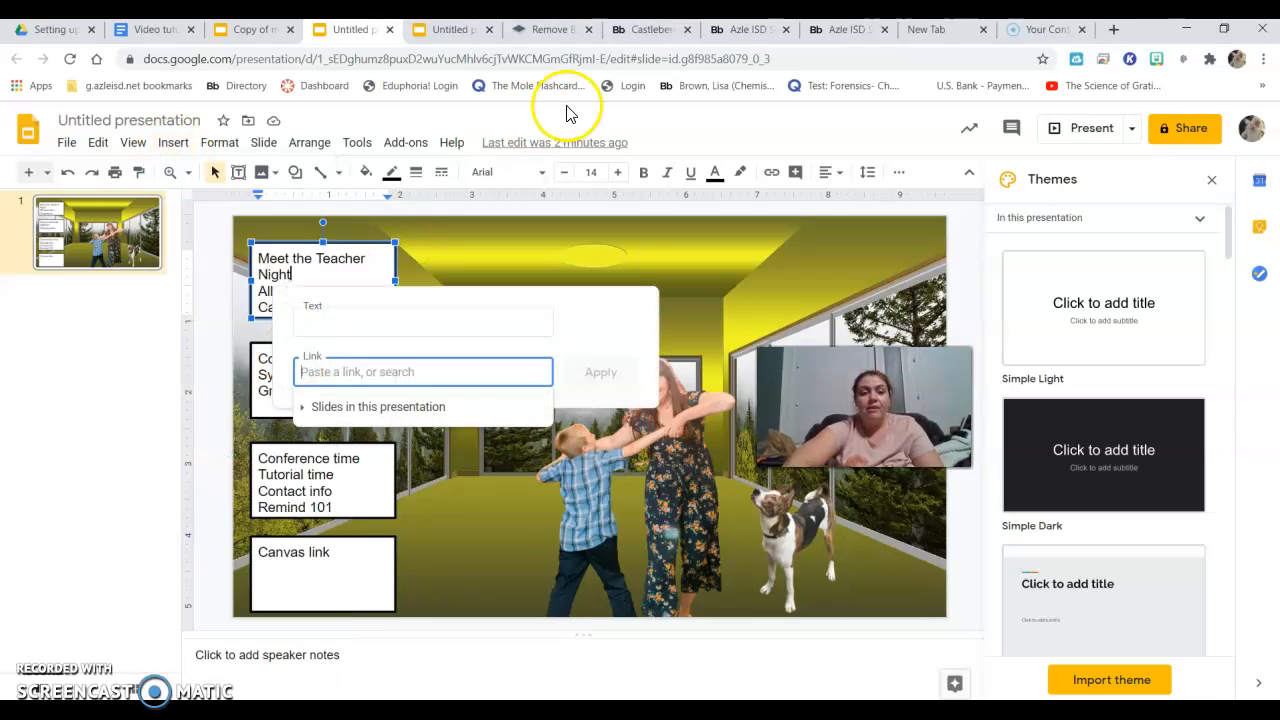
Step: Log in to Canvas in a new browser tab, open the FORENSIC SCIENC course and copy its web address
{"action": "left_click", "coordinate": [1115, 33]}
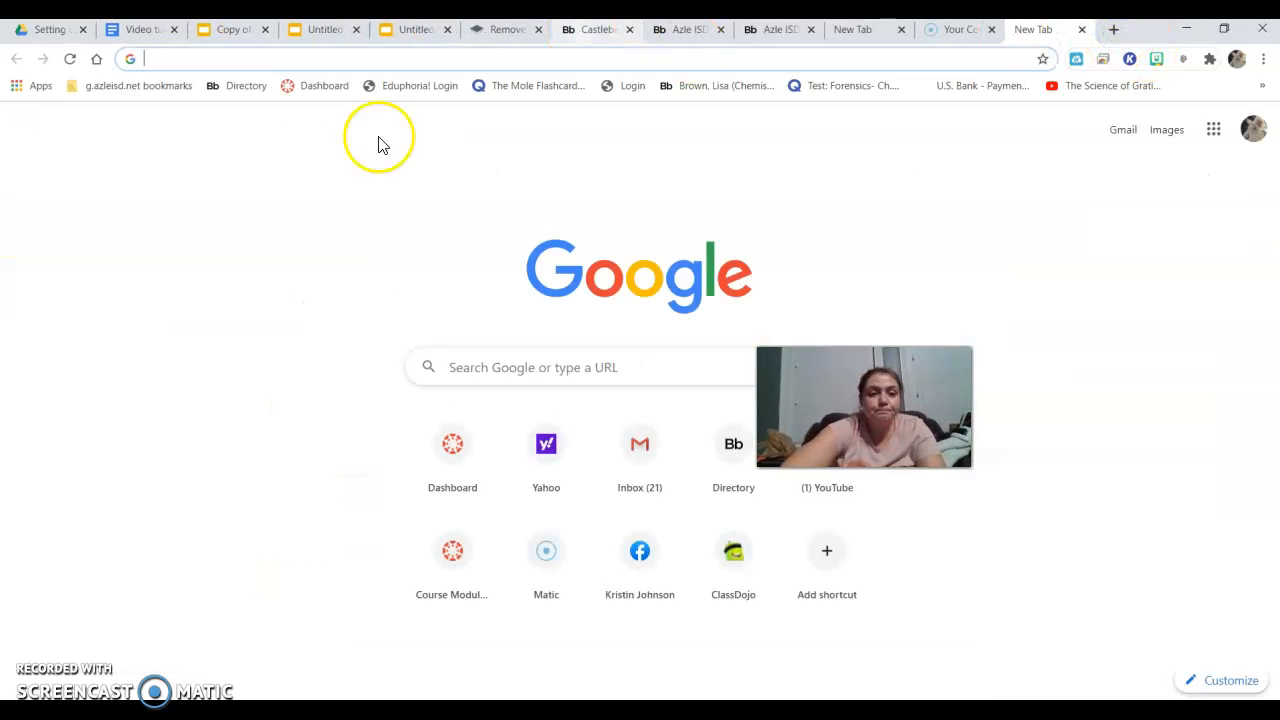
{"action": "left_click", "coordinate": [326, 85]}
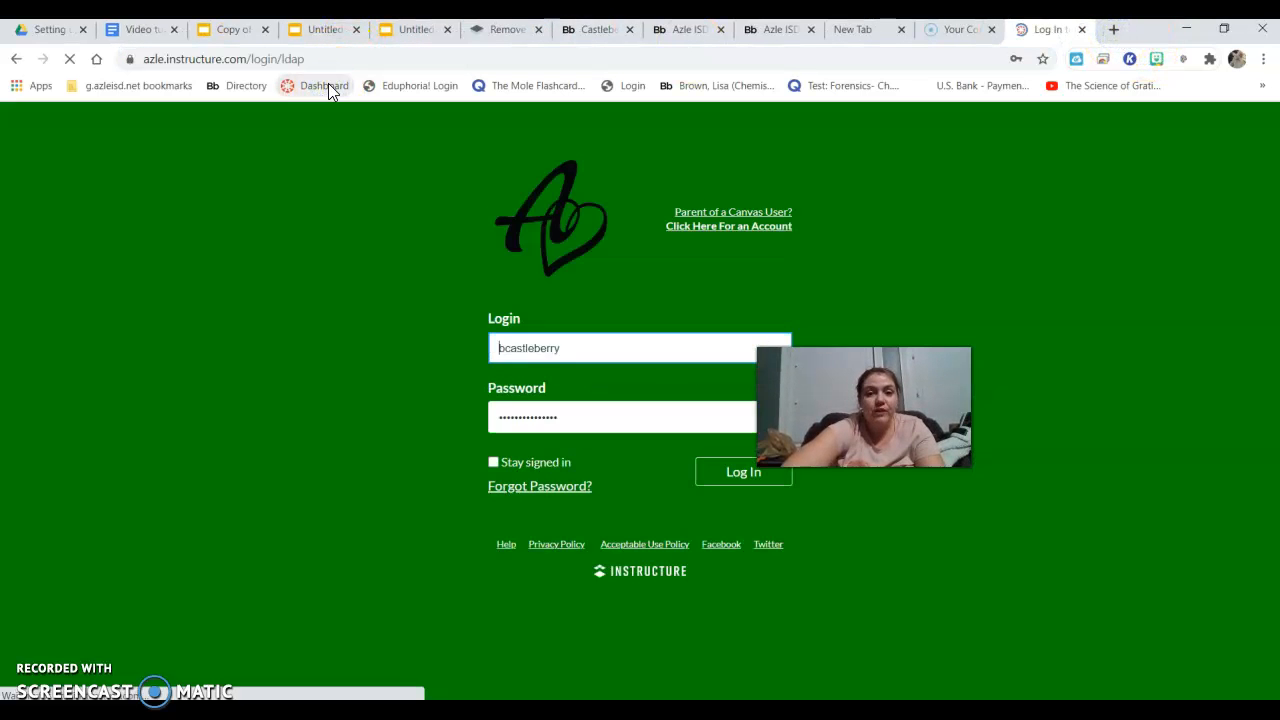
{"action": "left_click", "coordinate": [736, 474]}
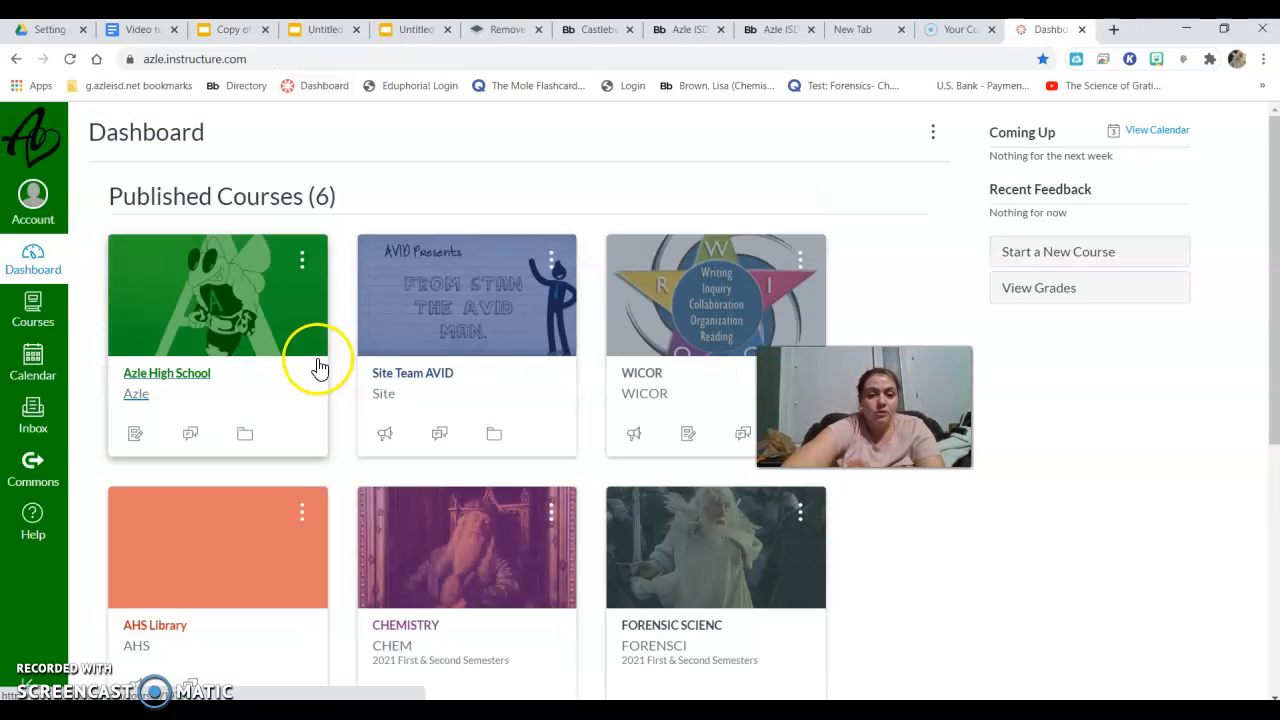
{"action": "left_click", "coordinate": [681, 591]}
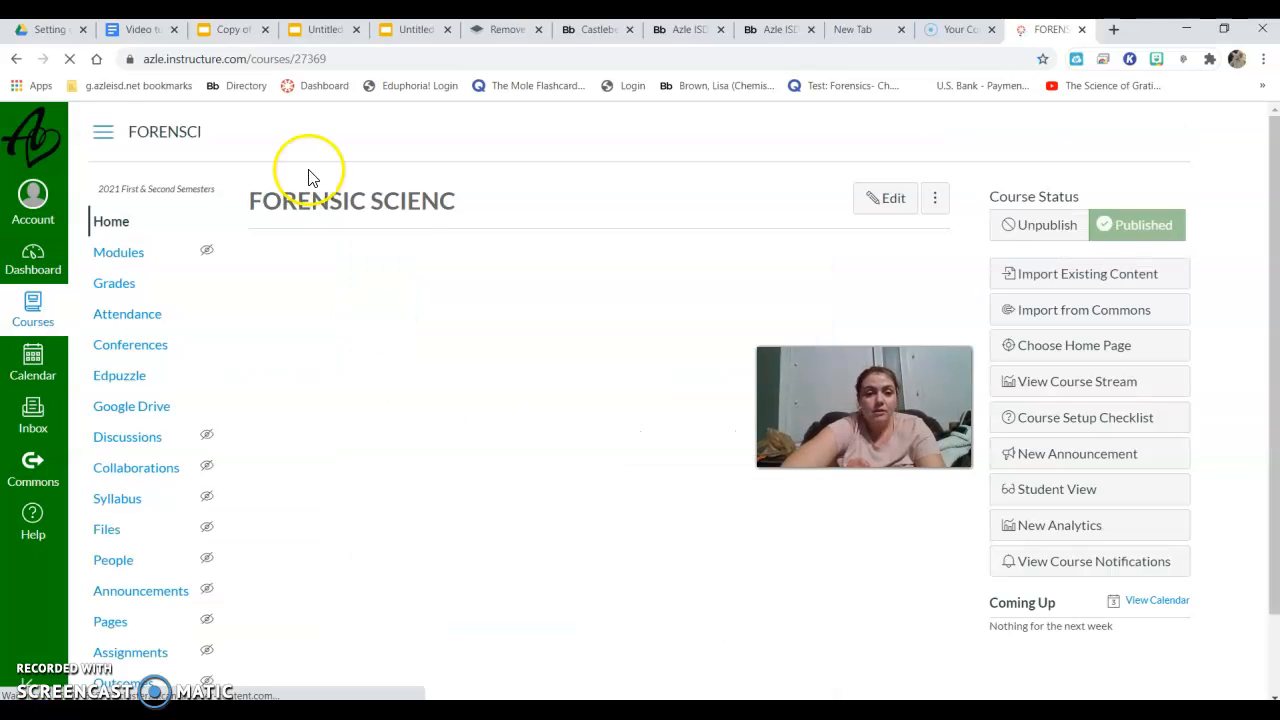
{"action": "left_click", "coordinate": [226, 59]}
{"action": "key", "text": "ctrl+c"}
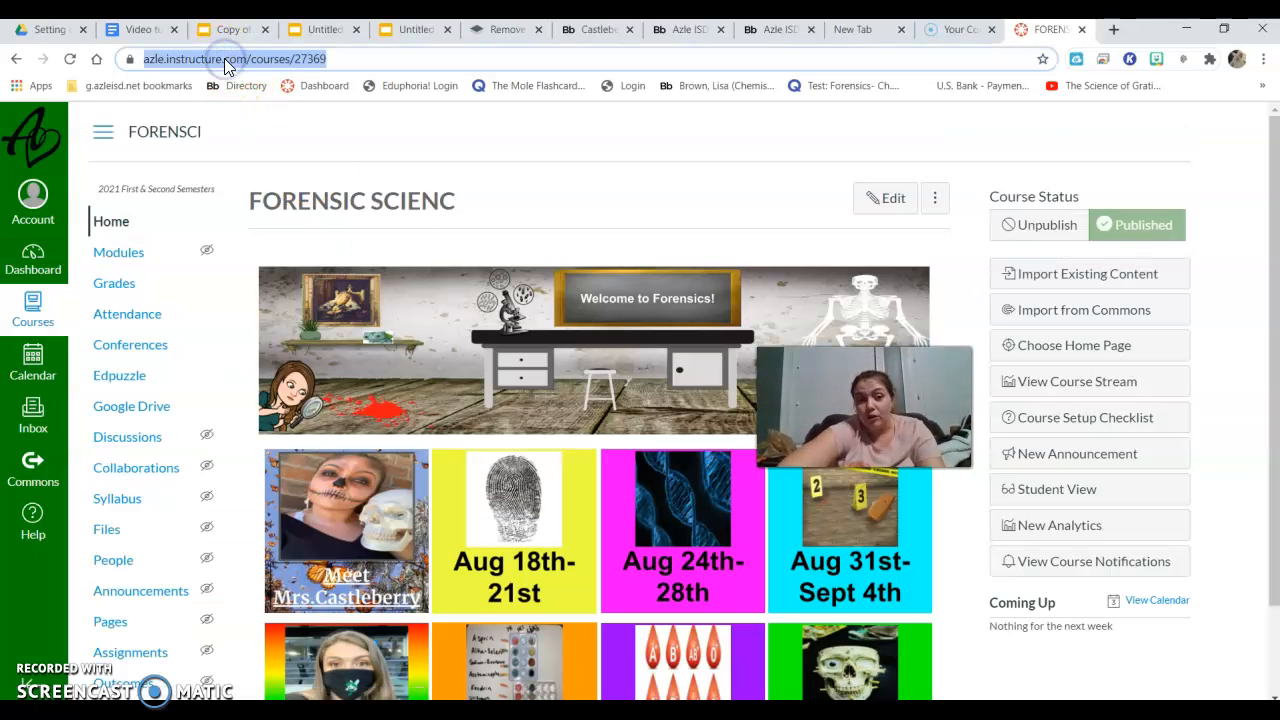
{"action": "right_click", "coordinate": [226, 60]}
{"action": "left_click", "coordinate": [271, 150]}
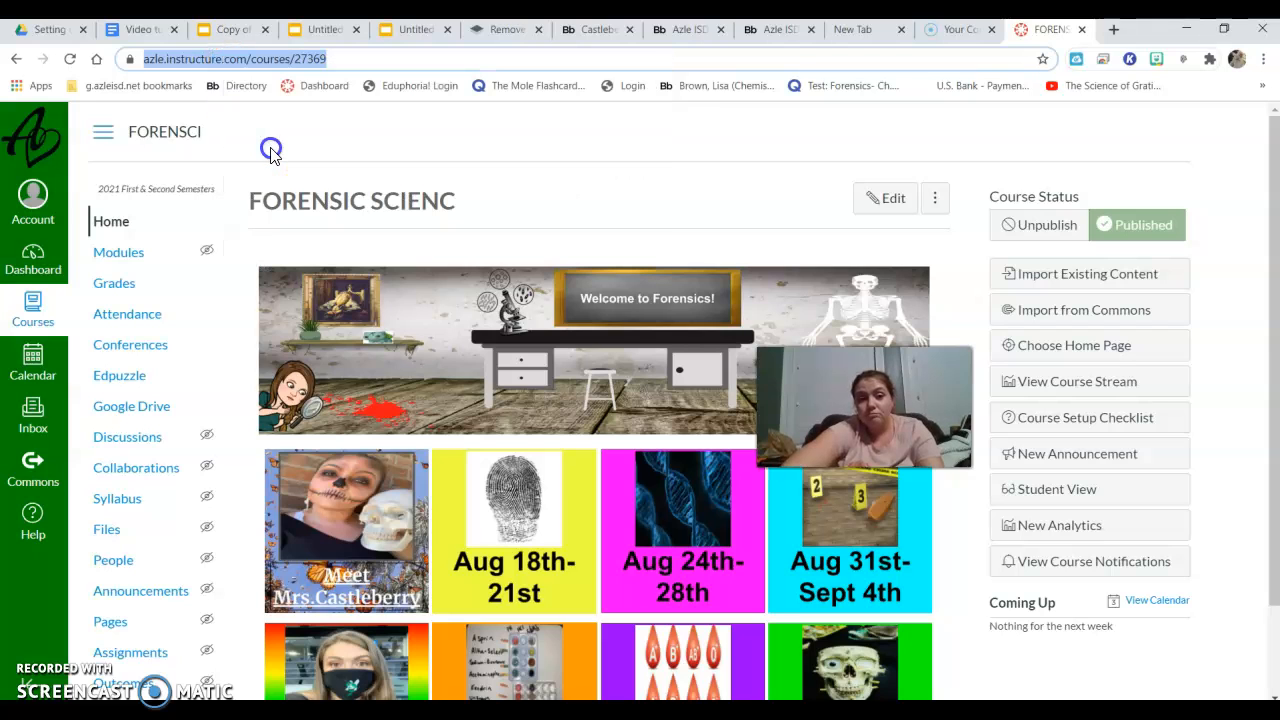
Step: Back in Google Slides, paste the Canvas course address as the link, set its text to "Canvas course" and apply it
{"action": "left_click", "coordinate": [779, 32]}
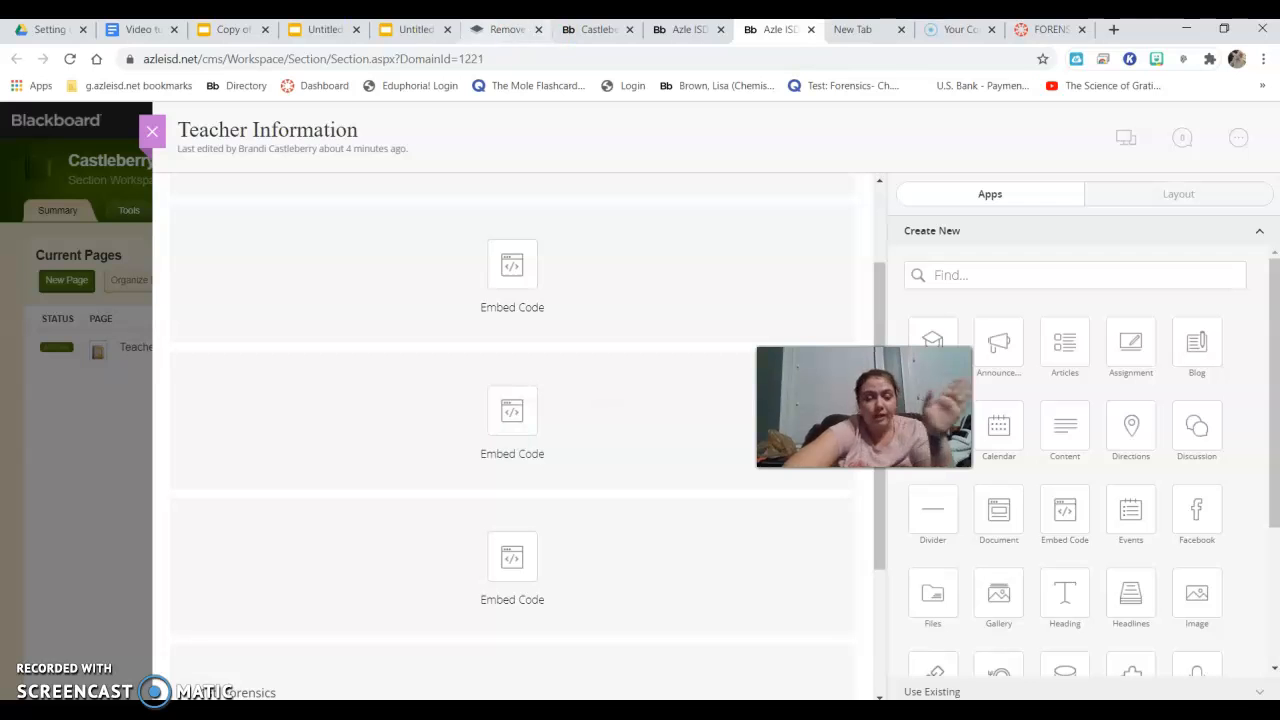
{"action": "left_click", "coordinate": [325, 30]}
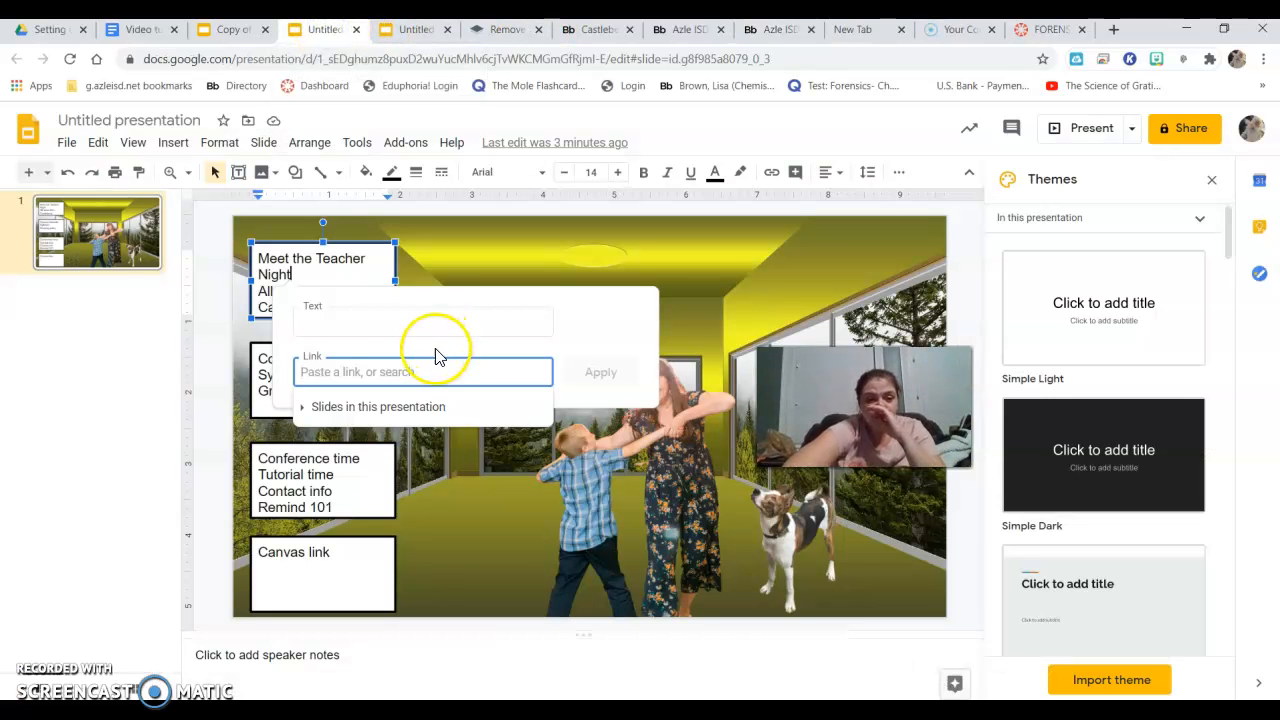
{"action": "right_click", "coordinate": [380, 371]}
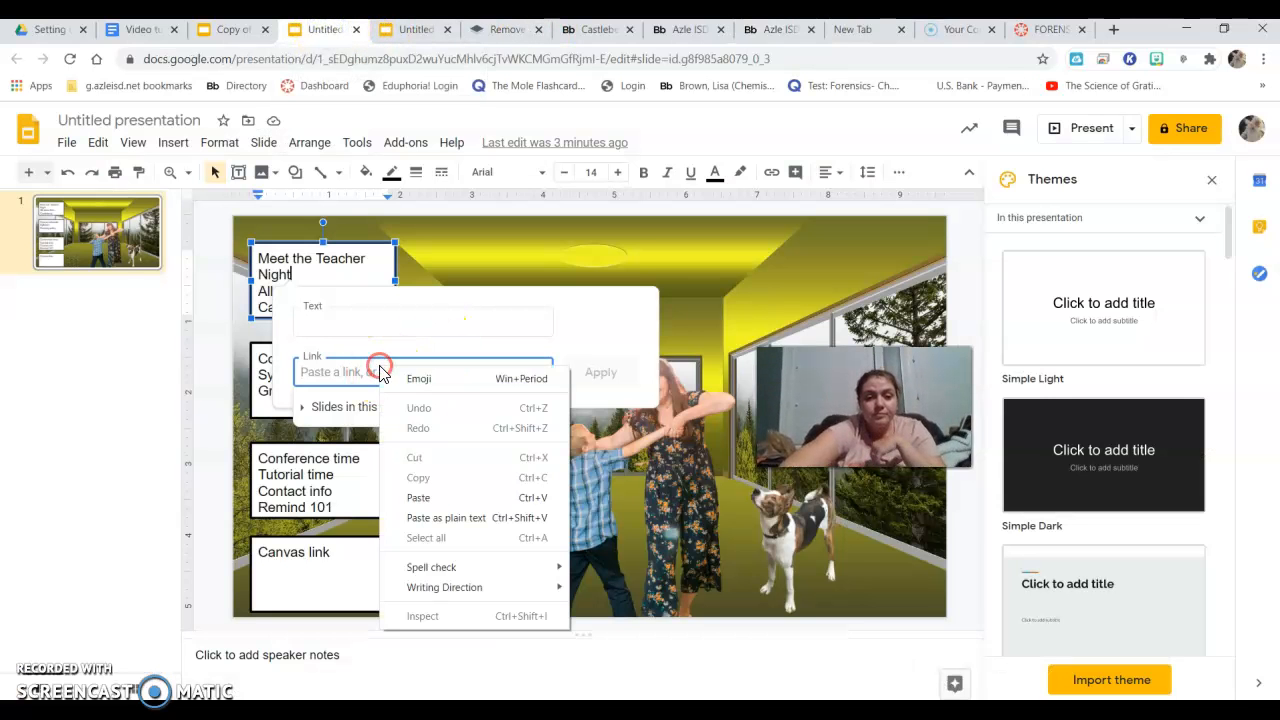
{"action": "left_click", "coordinate": [440, 495]}
{"action": "left_click", "coordinate": [468, 317]}
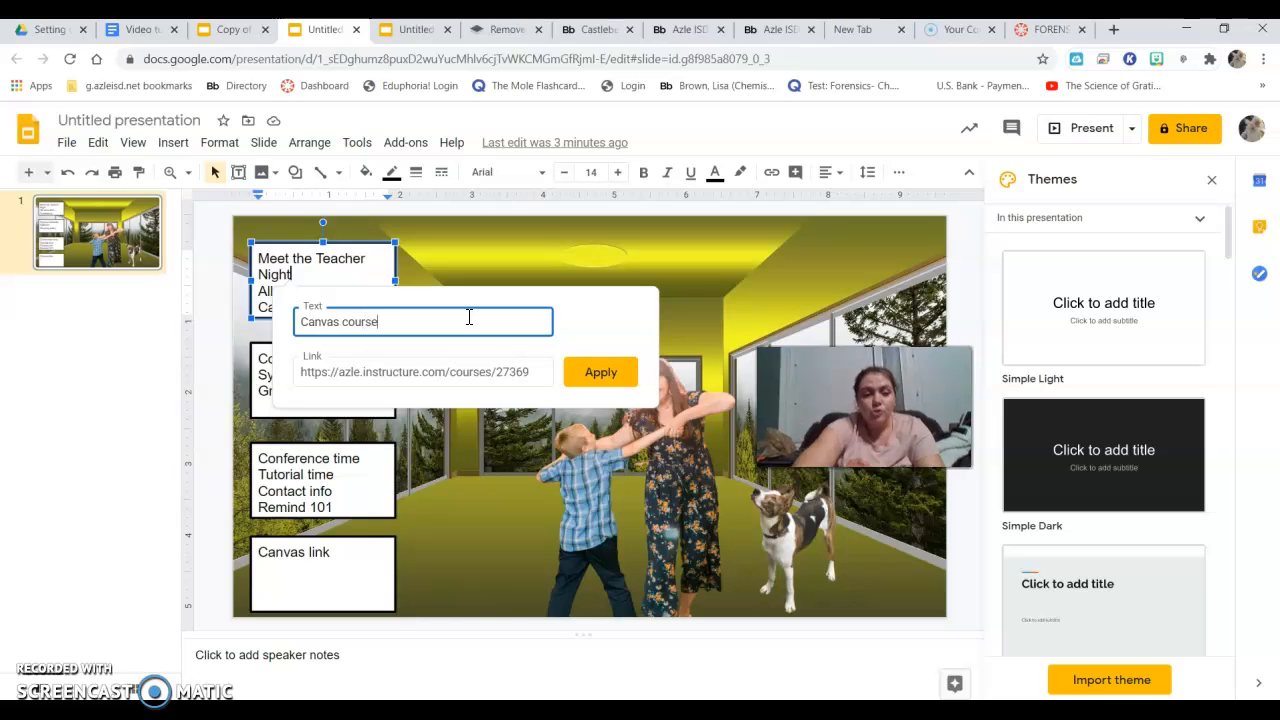
{"action": "type", "text": "Canvas course"}
{"action": "left_click", "coordinate": [598, 371]}
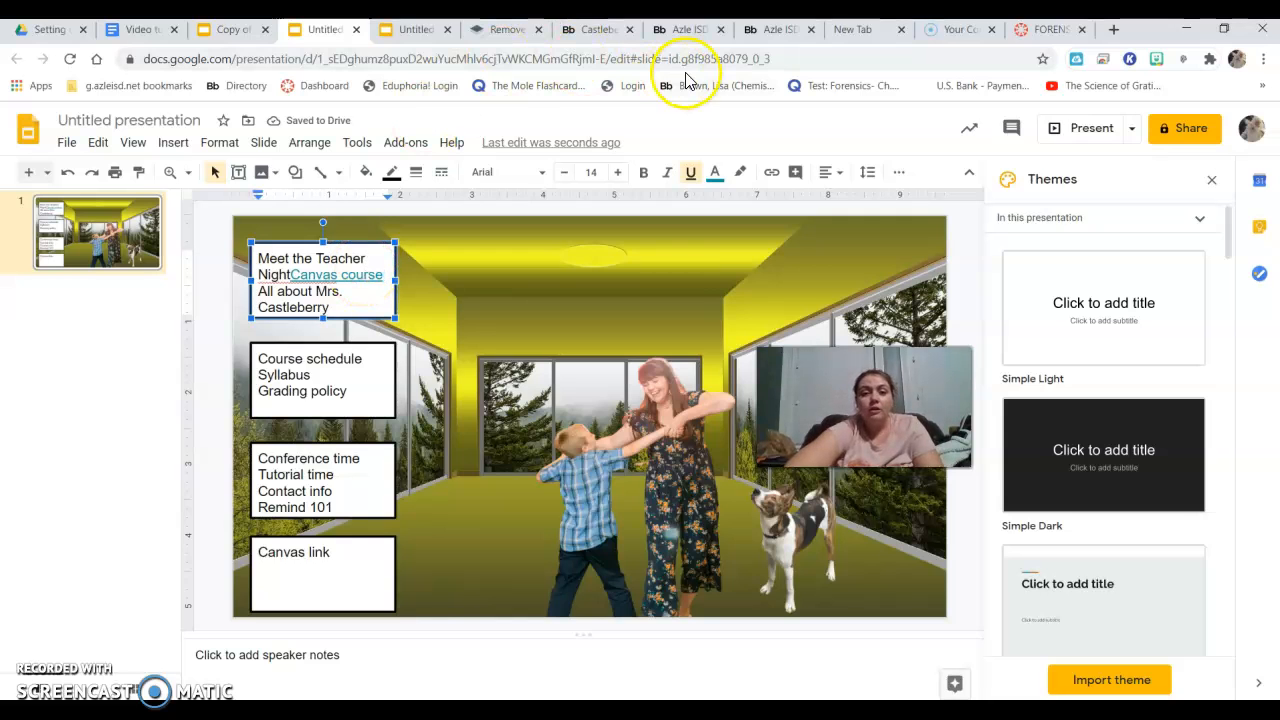
Step: Reload the teacher's public web page and test the "Canvas course" link in the embedded slide
{"action": "left_click", "coordinate": [780, 30]}
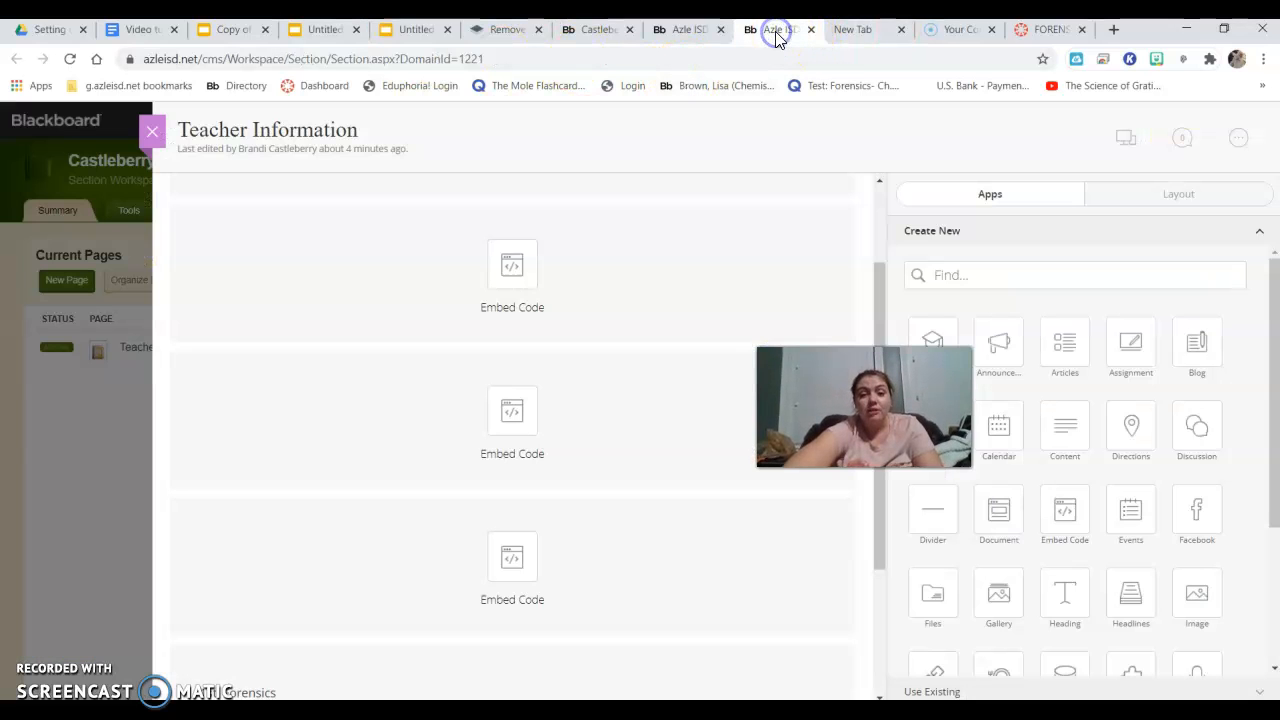
{"action": "left_click", "coordinate": [684, 31]}
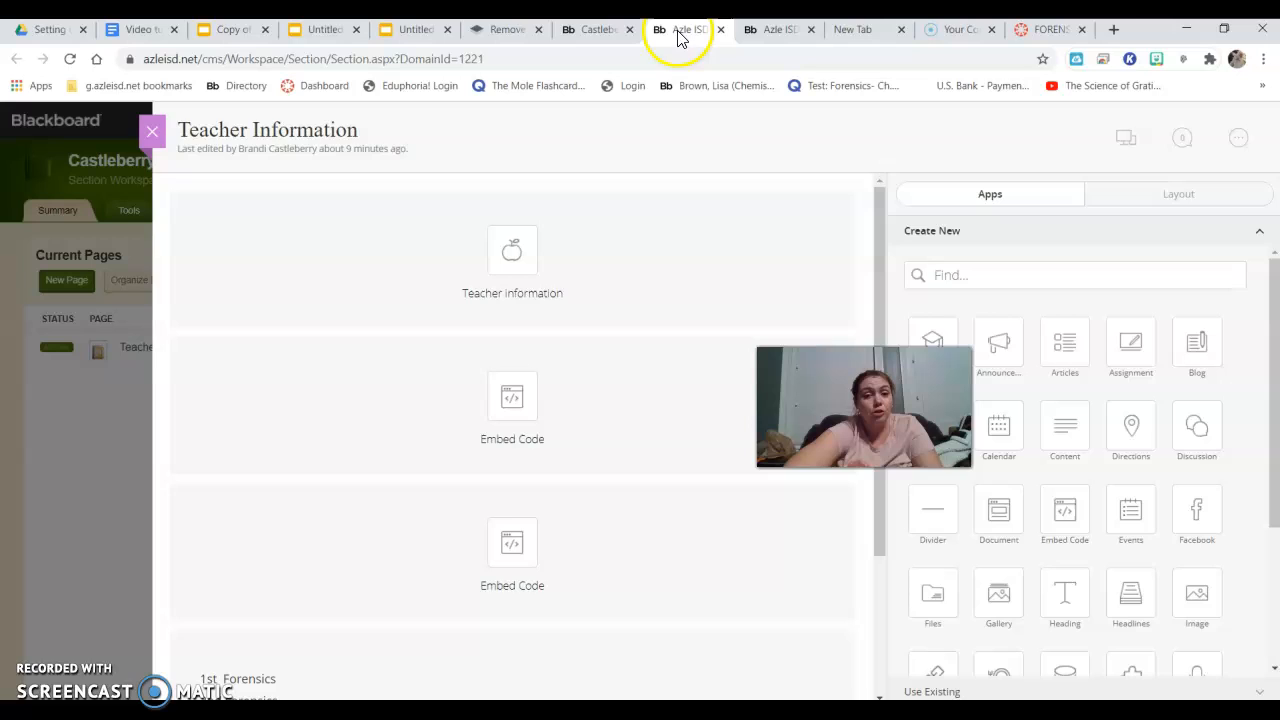
{"action": "left_click", "coordinate": [595, 38]}
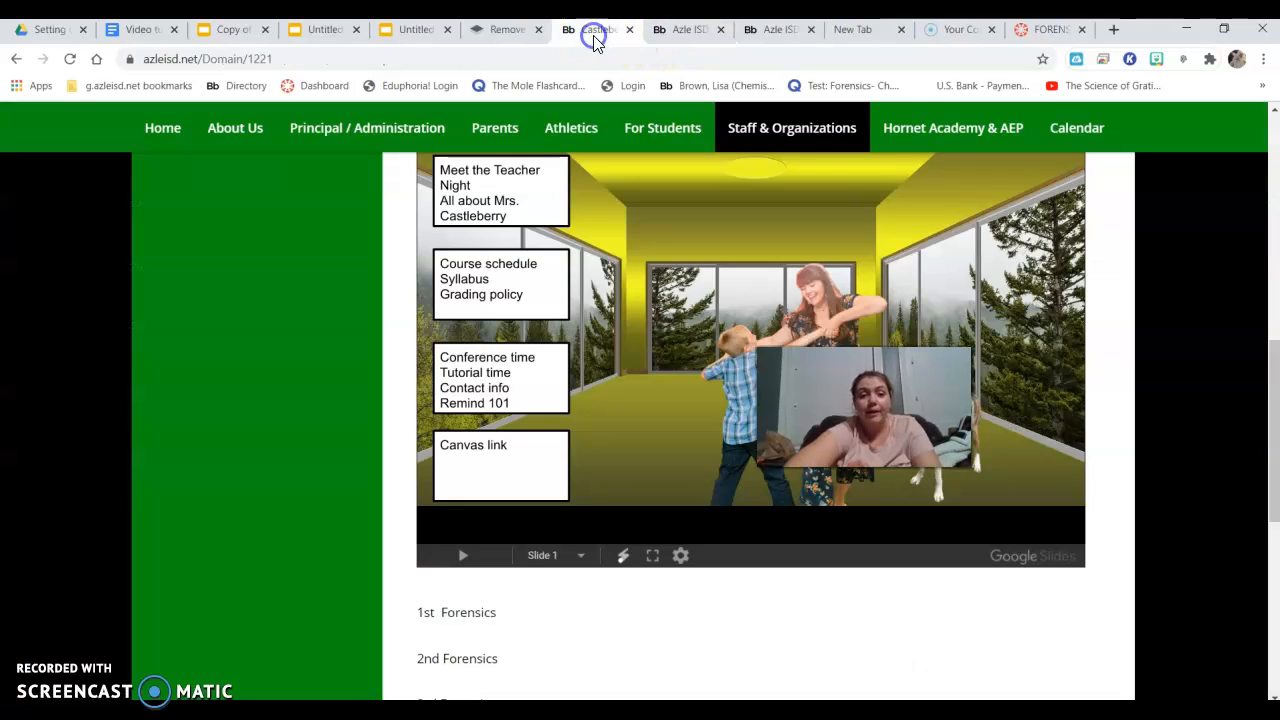
{"action": "left_click", "coordinate": [70, 60]}
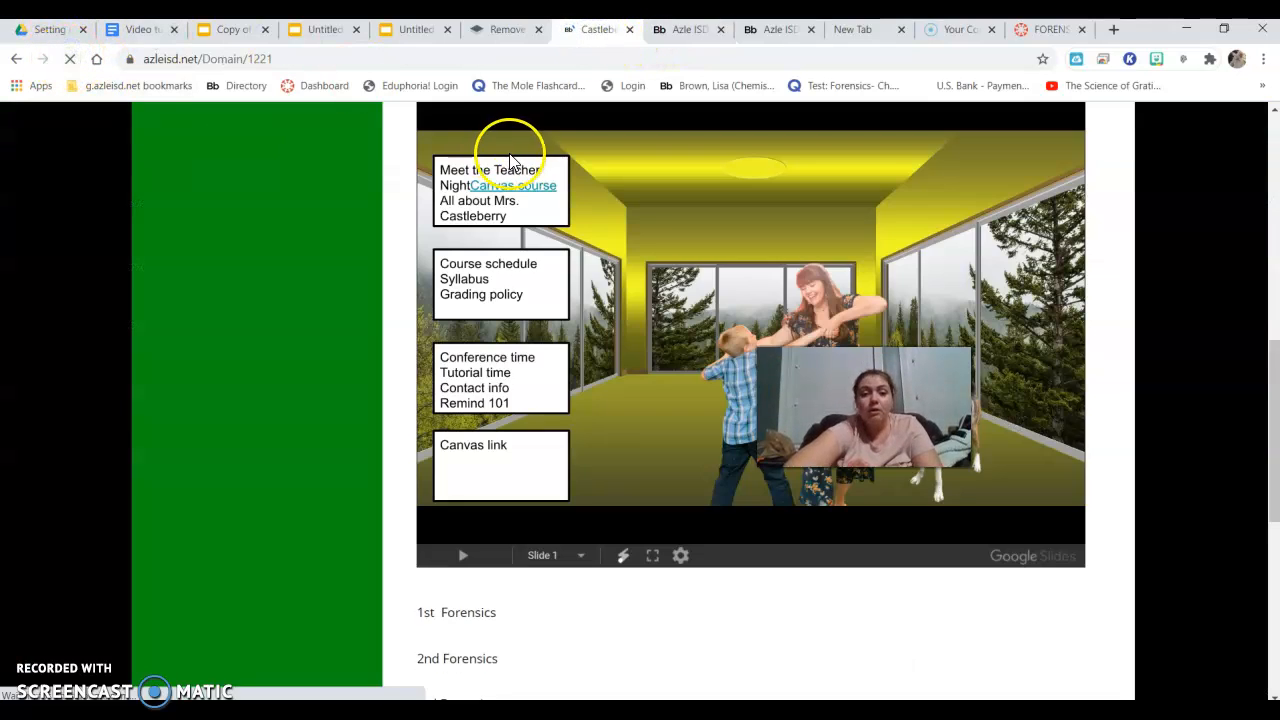
{"action": "left_click", "coordinate": [519, 187]}
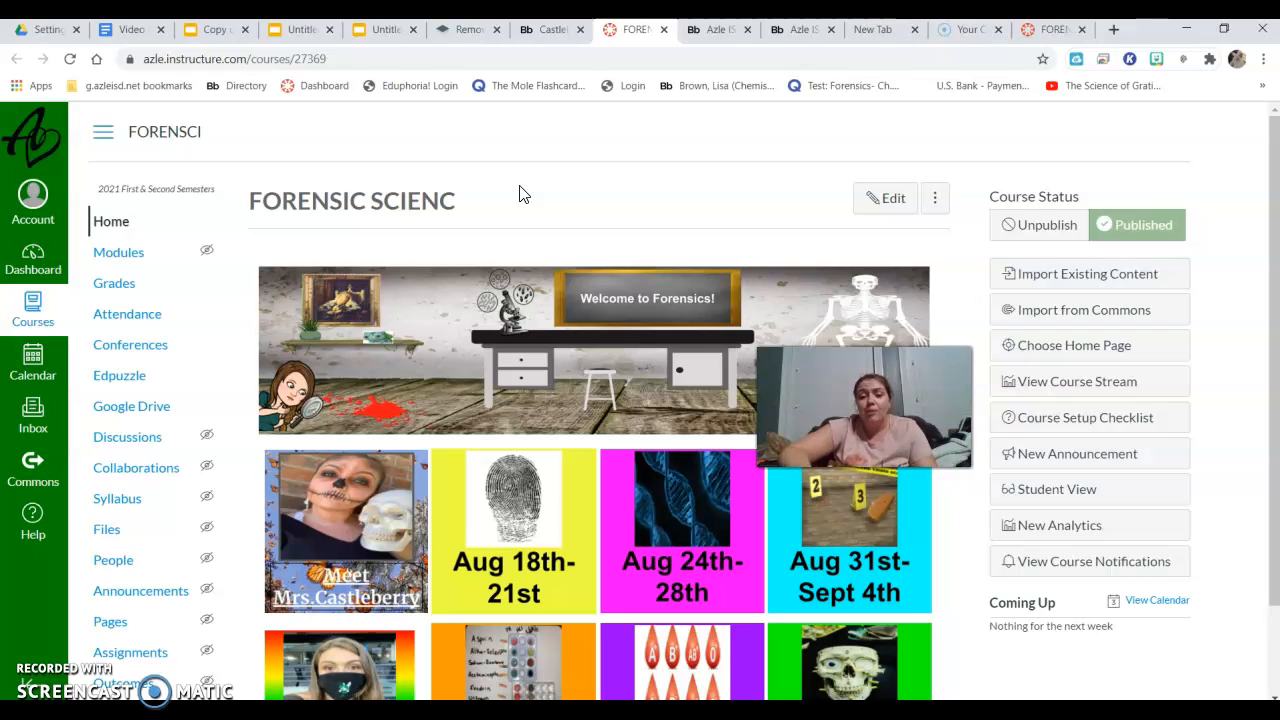
{"action": "mouse_move", "coordinate": [1268, 206]}
{"action": "left_mouse_down"}
{"action": "mouse_move", "coordinate": [1273, 294]}
{"action": "mouse_move", "coordinate": [1276, 190]}
{"action": "left_mouse_up"}
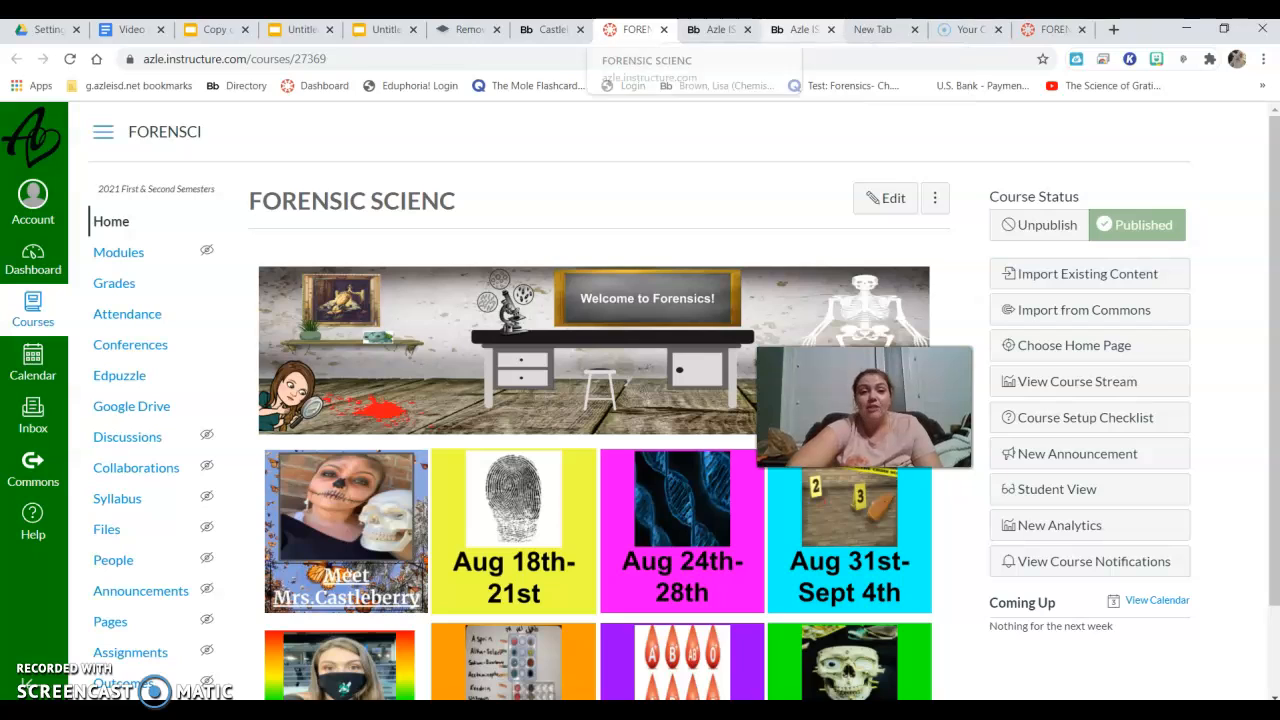
{"action": "left_click", "coordinate": [386, 31]}
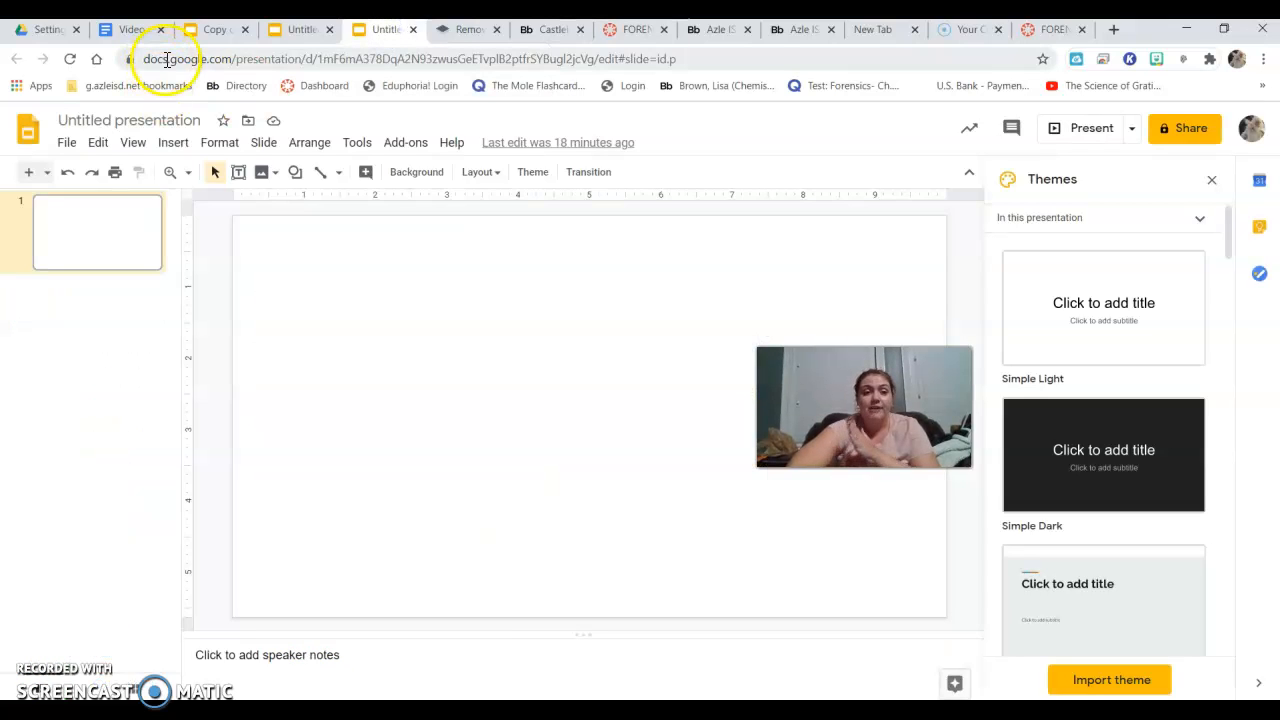
{"action": "left_click", "coordinate": [284, 31]}
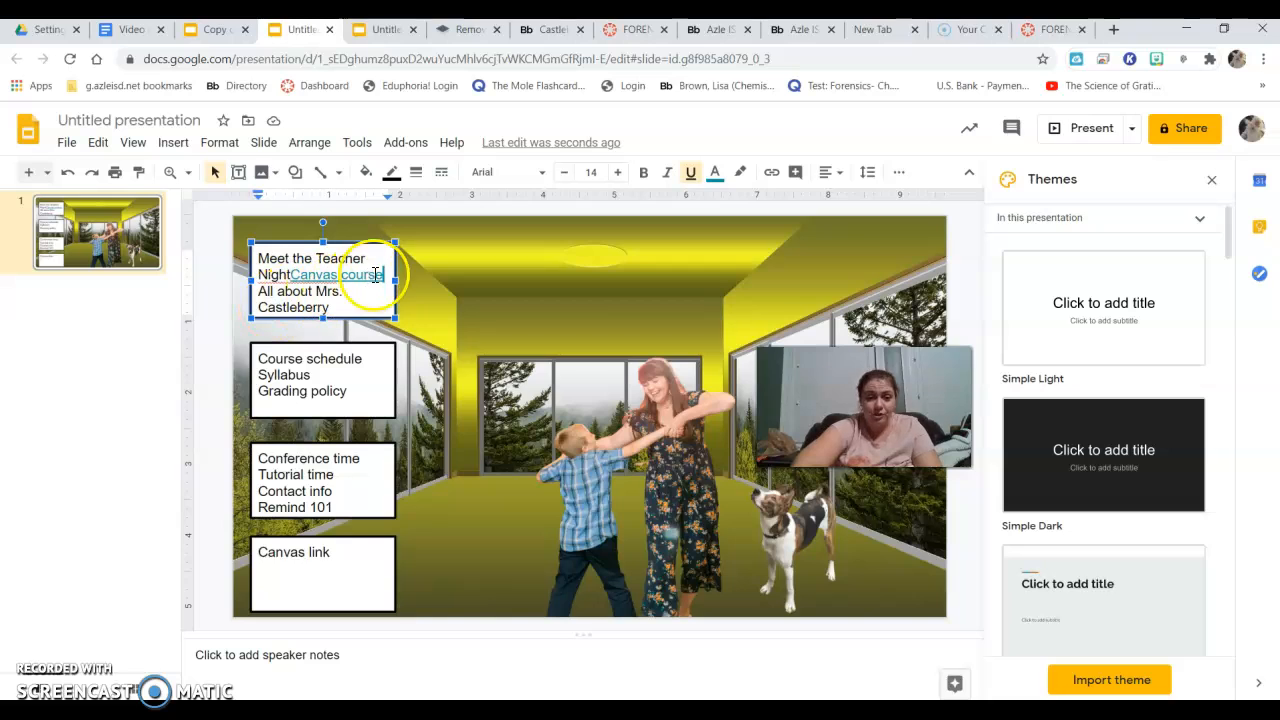
{"action": "left_click", "coordinate": [307, 274]}
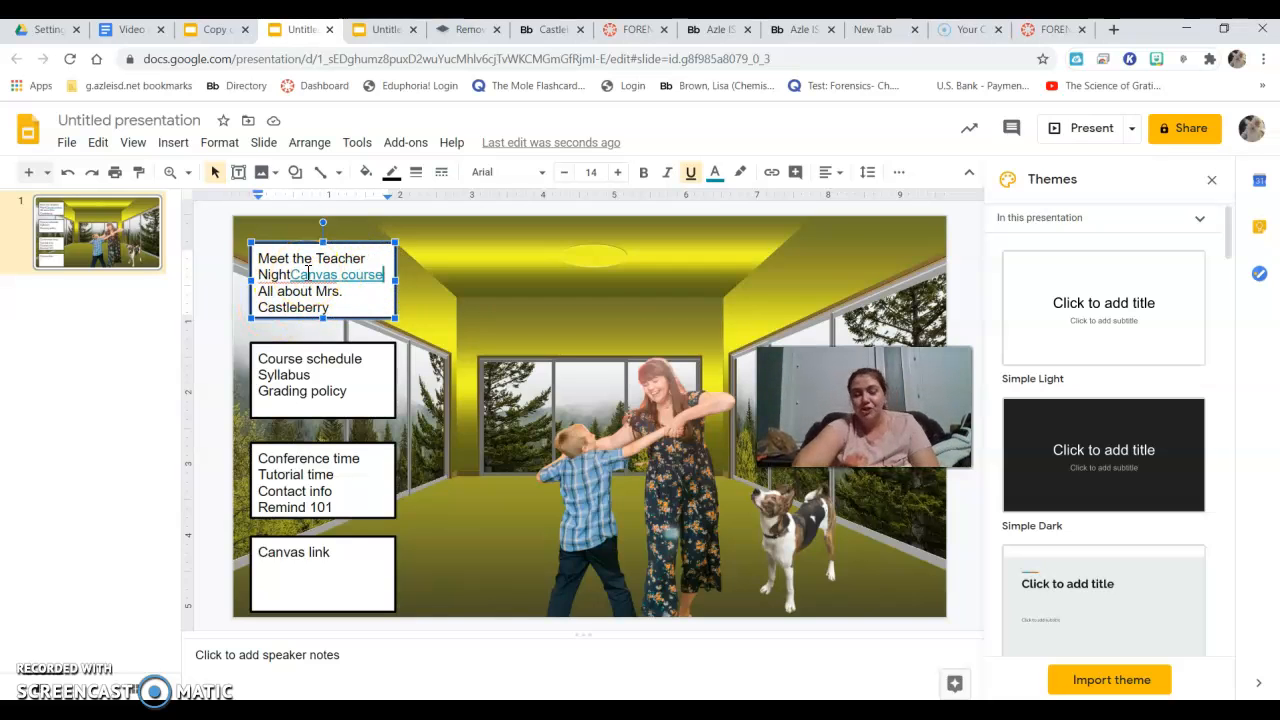
{"action": "left_click", "coordinate": [785, 30]}
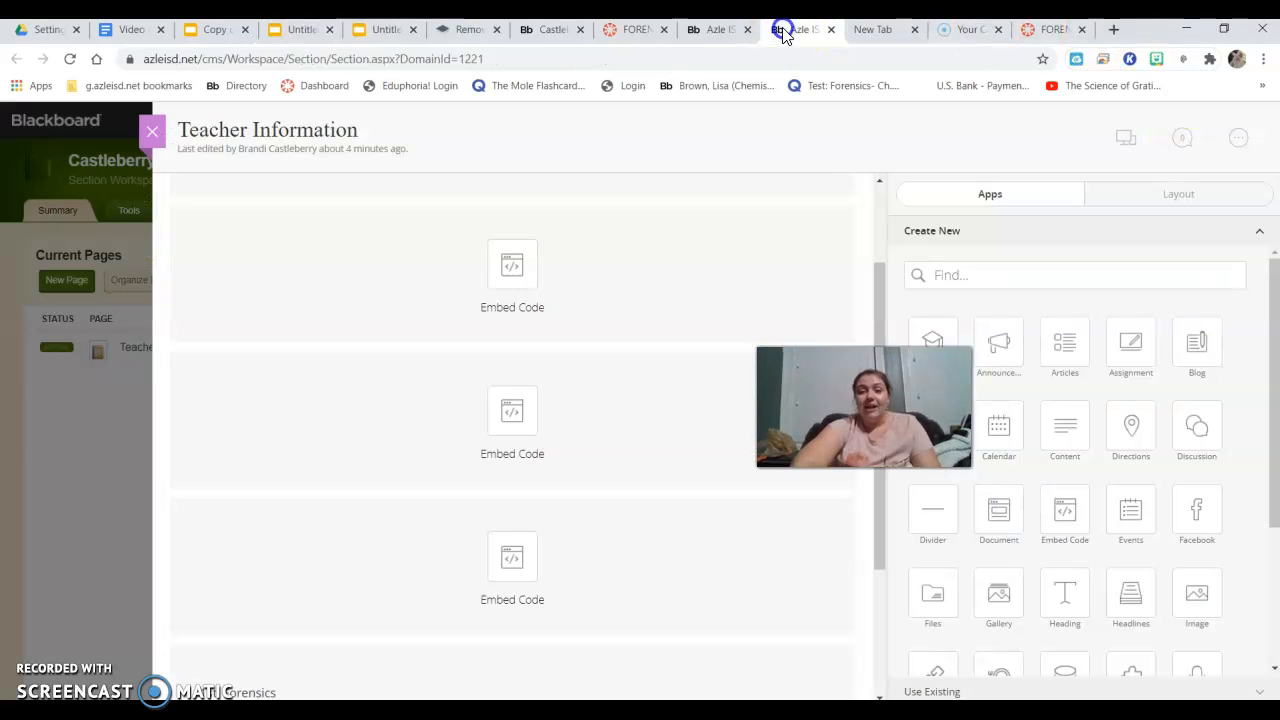